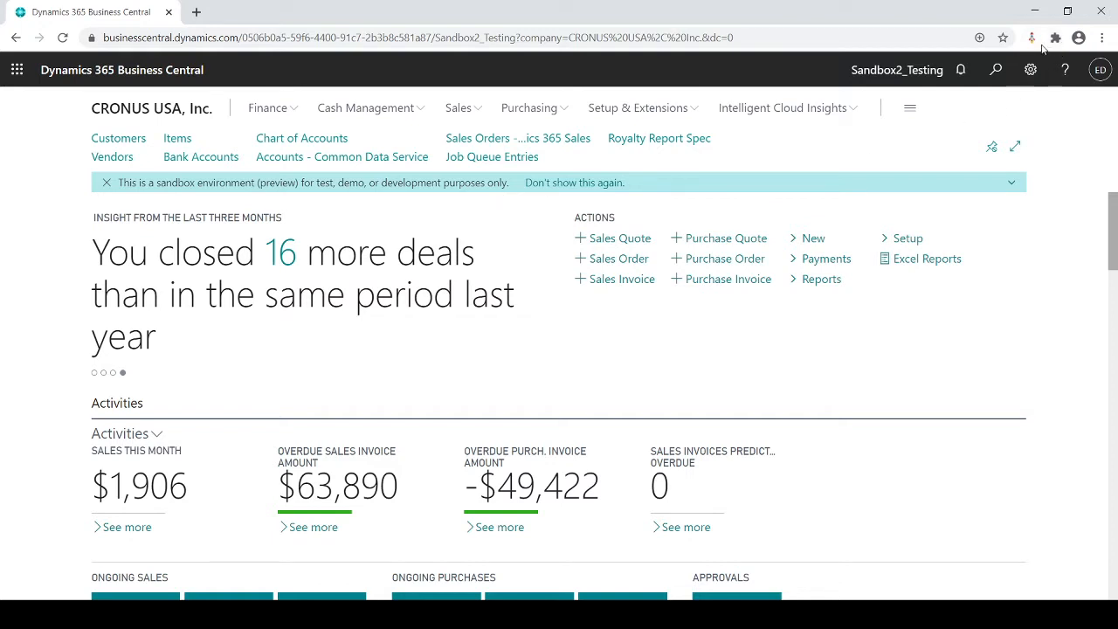
Step: Search for and open General Ledger Setup, examine the account schedules assigned under Reporting, and close the page
click(995, 69)
text(ge)
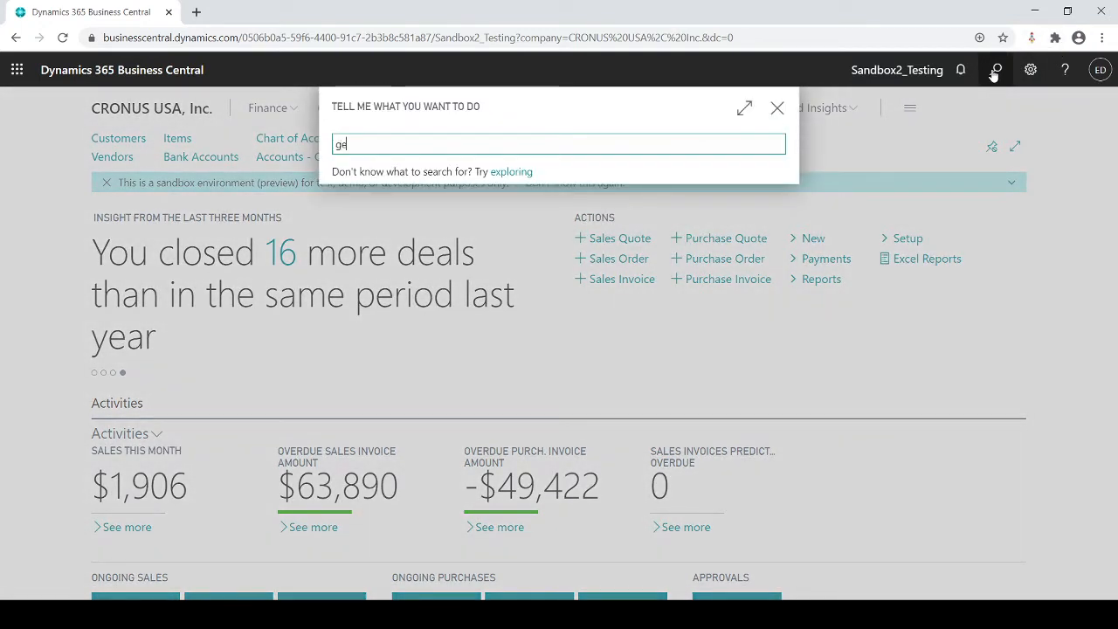
text(nersl set)
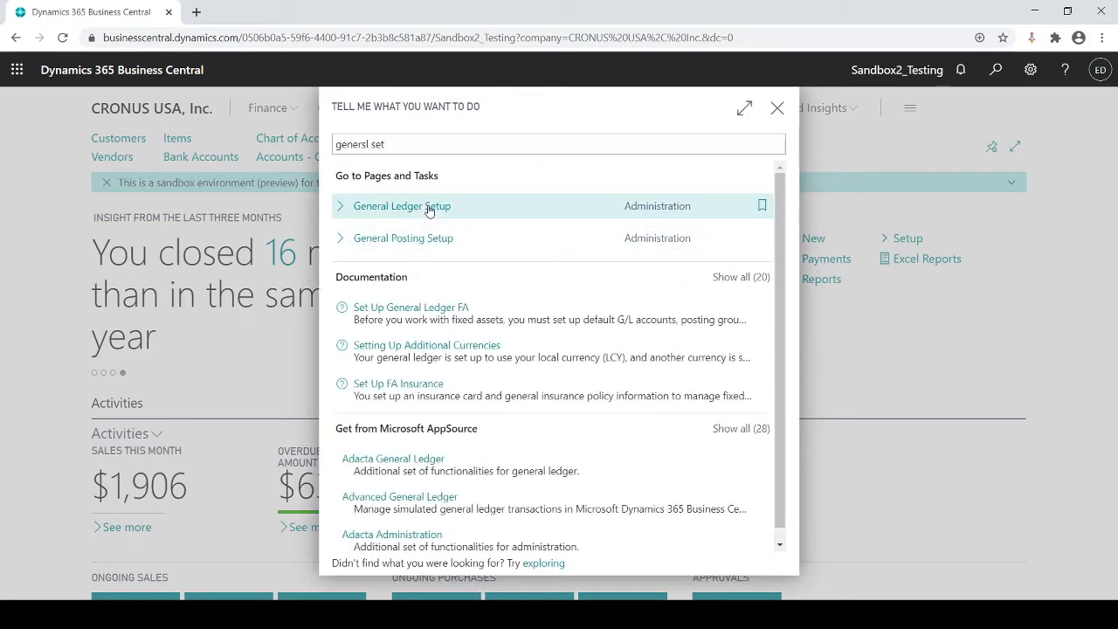
click(429, 208)
scroll(427, 243, down, 10)
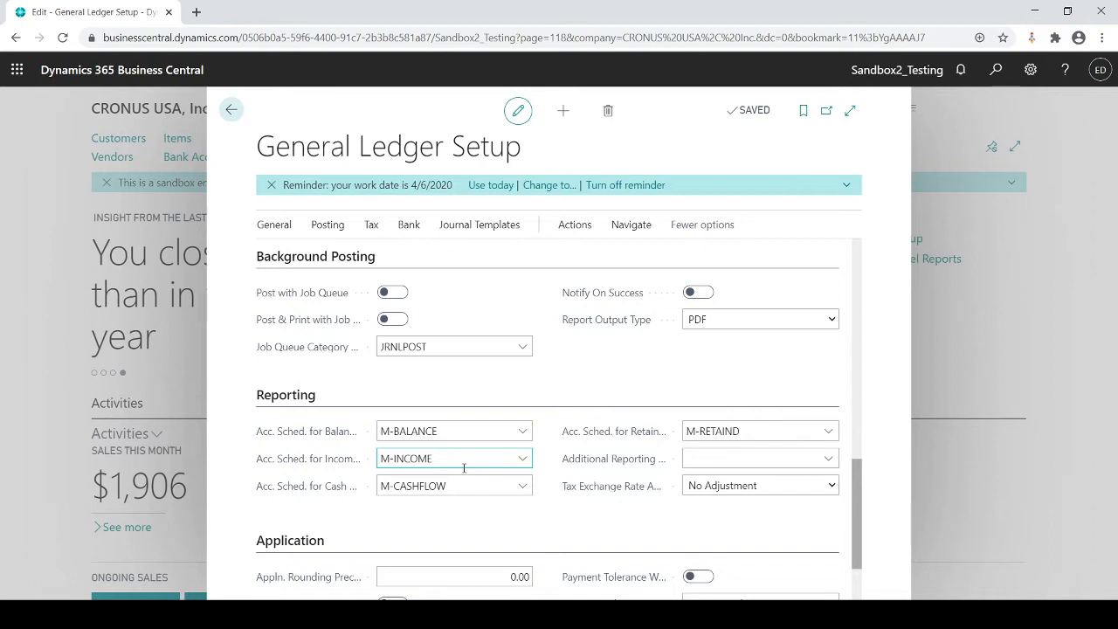
key(Escape)
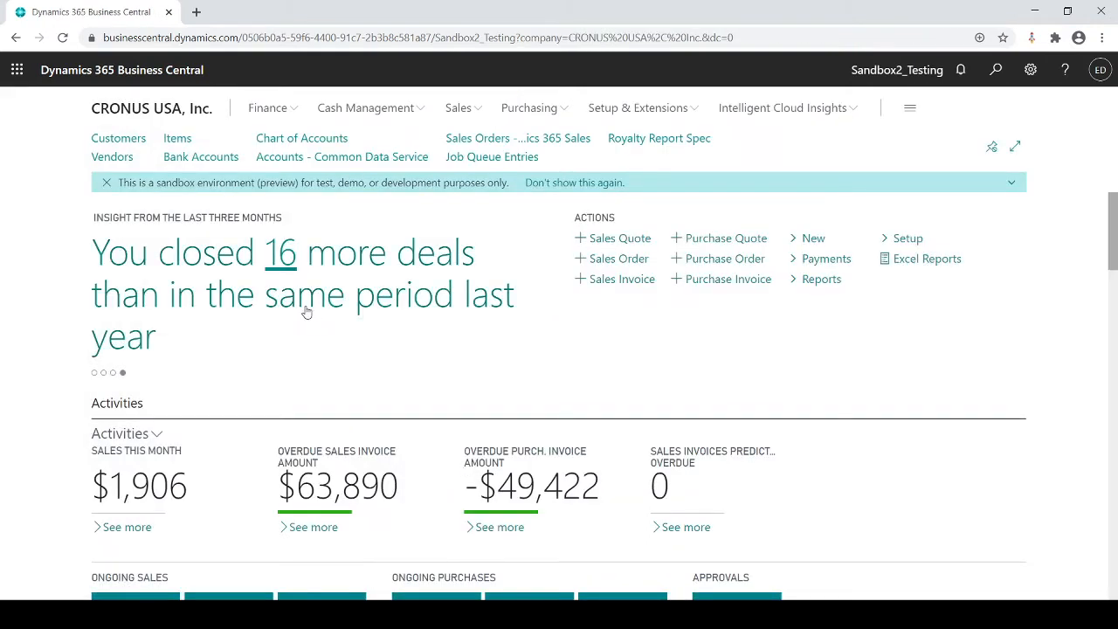
Step: Open account 10300 Petty Cash from the Chart of Accounts, examine its Account Category and Account Subcategory, and return to the home page
click(255, 109)
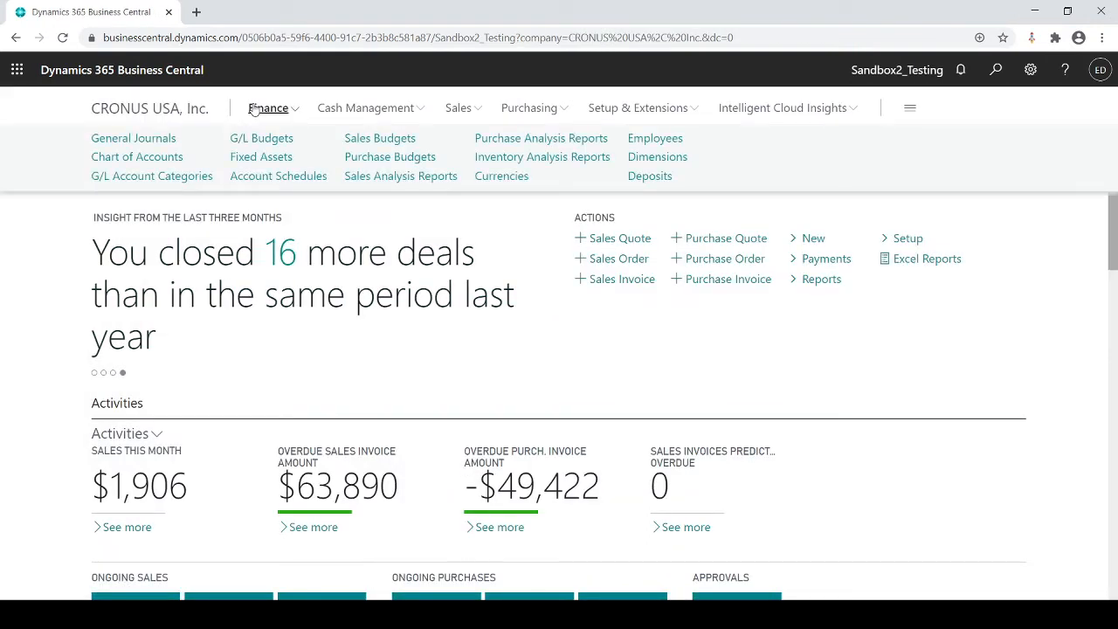
click(165, 157)
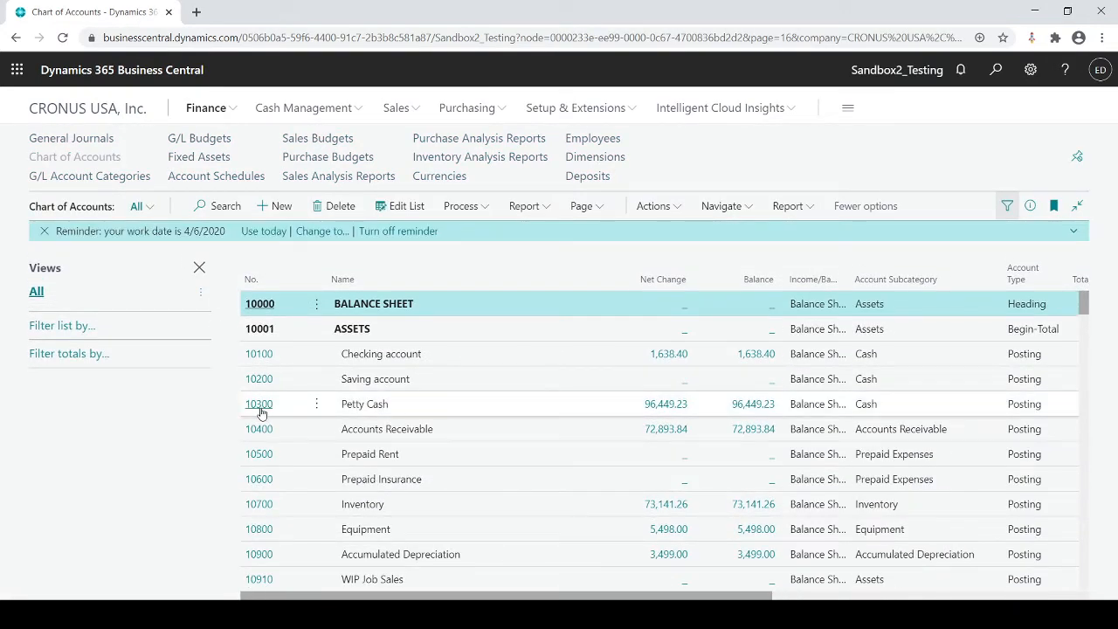
click(259, 404)
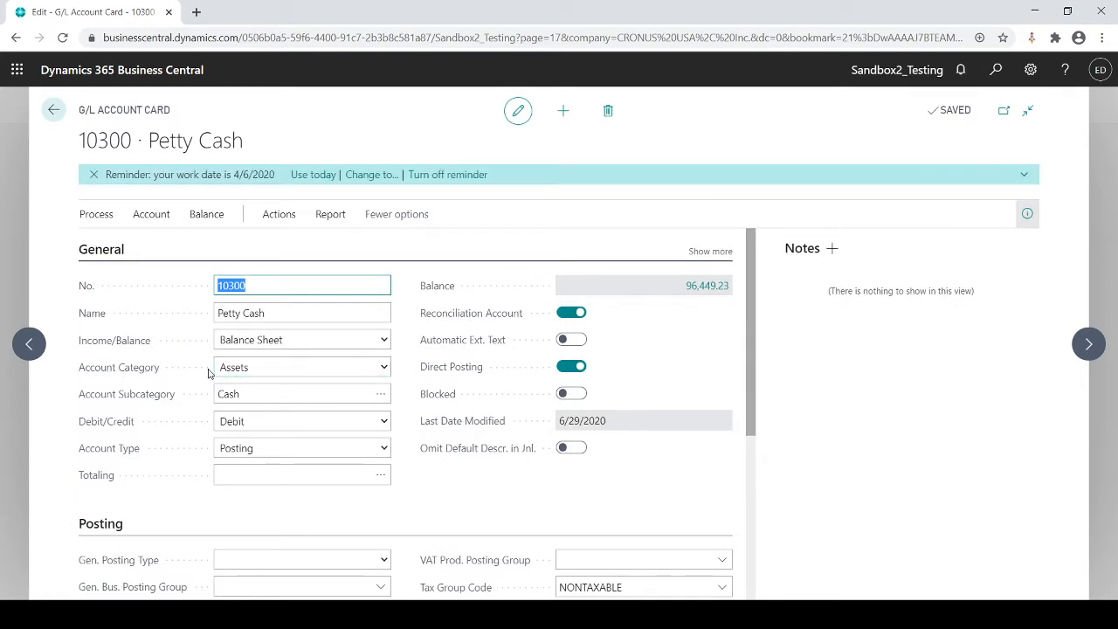
click(252, 371)
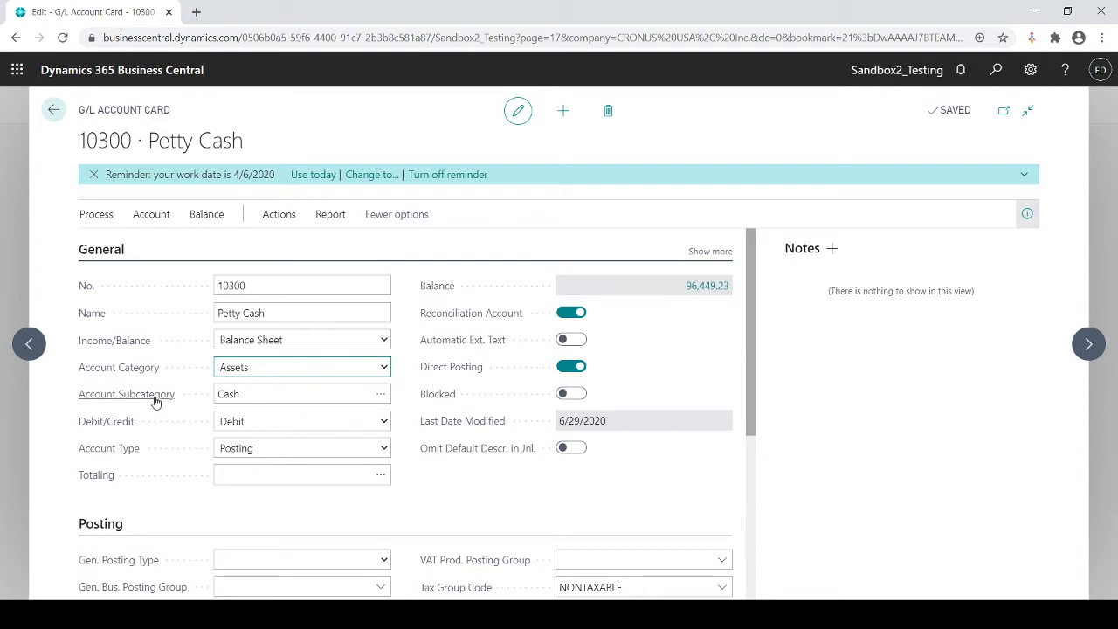
click(249, 396)
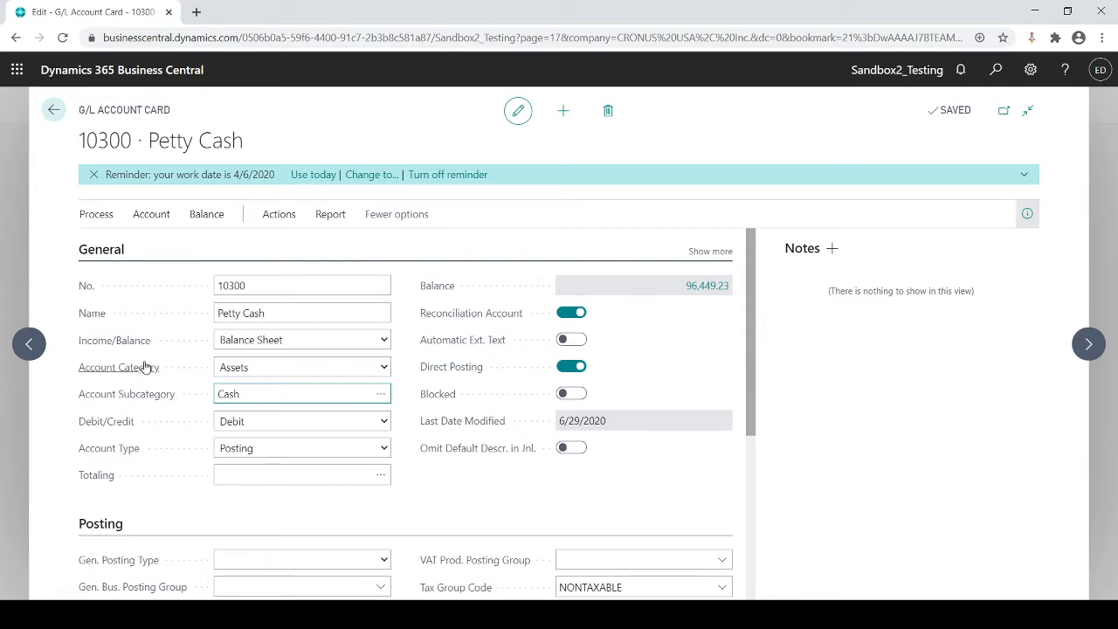
mouse_move(145, 367)
click(307, 393)
key(Escape)
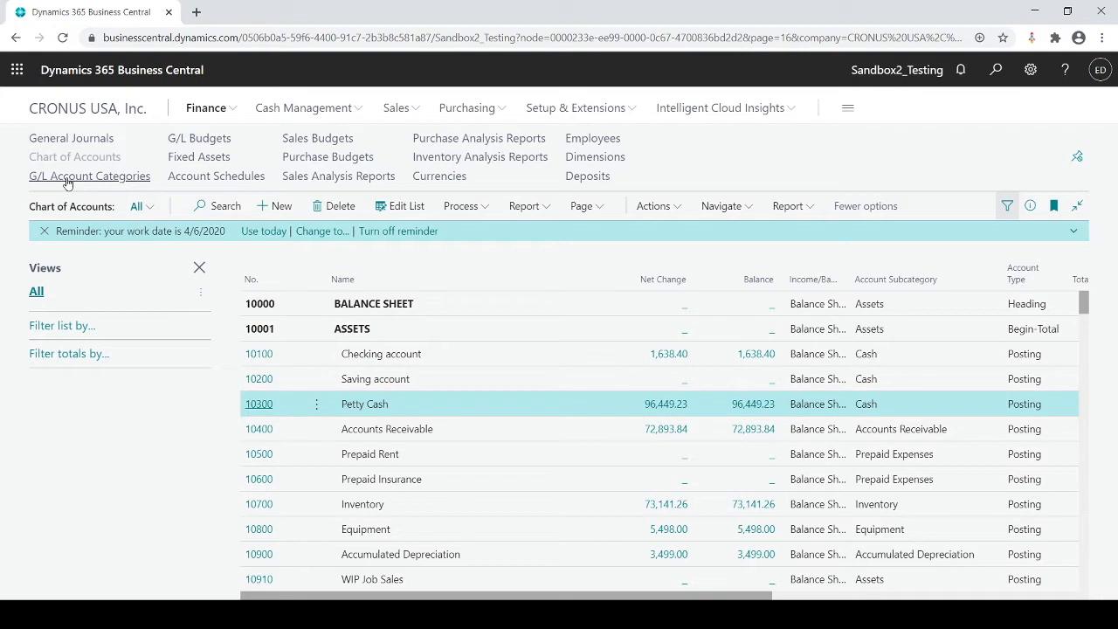
key(Escape)
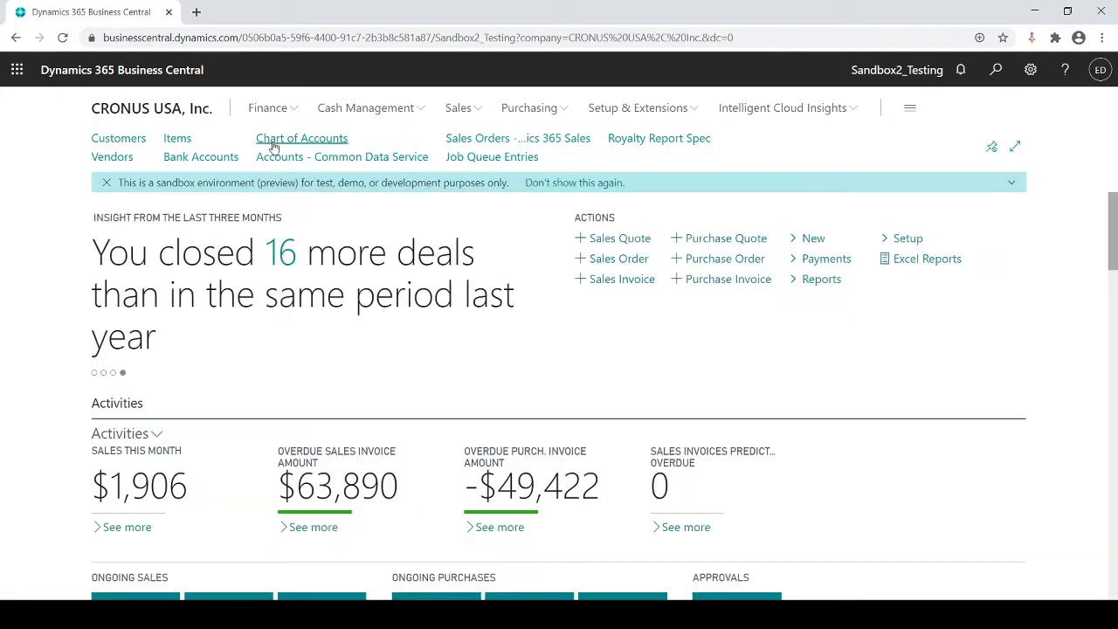
Step: Open G/L Account Categories and review the accounts and additional report definitions assigned to each category
click(284, 114)
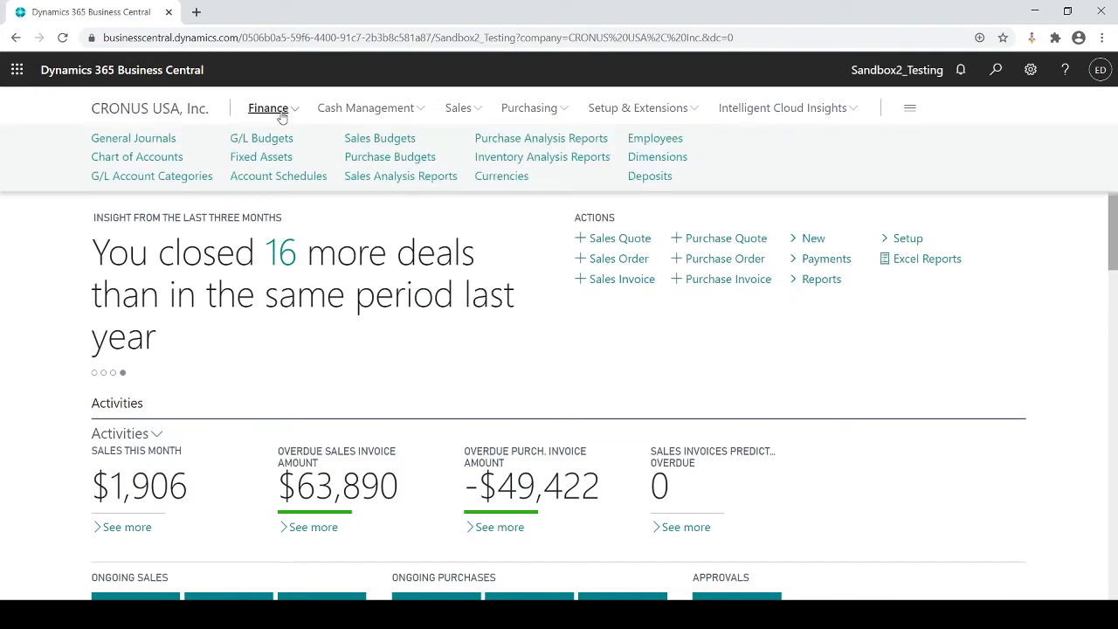
click(146, 178)
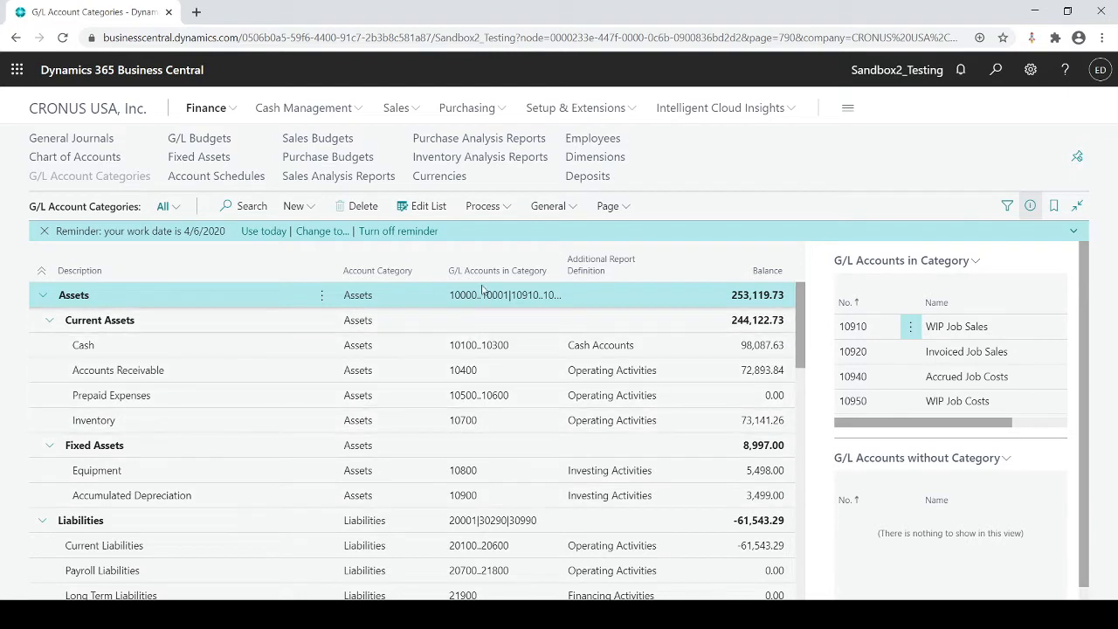
mouse_move(498, 276)
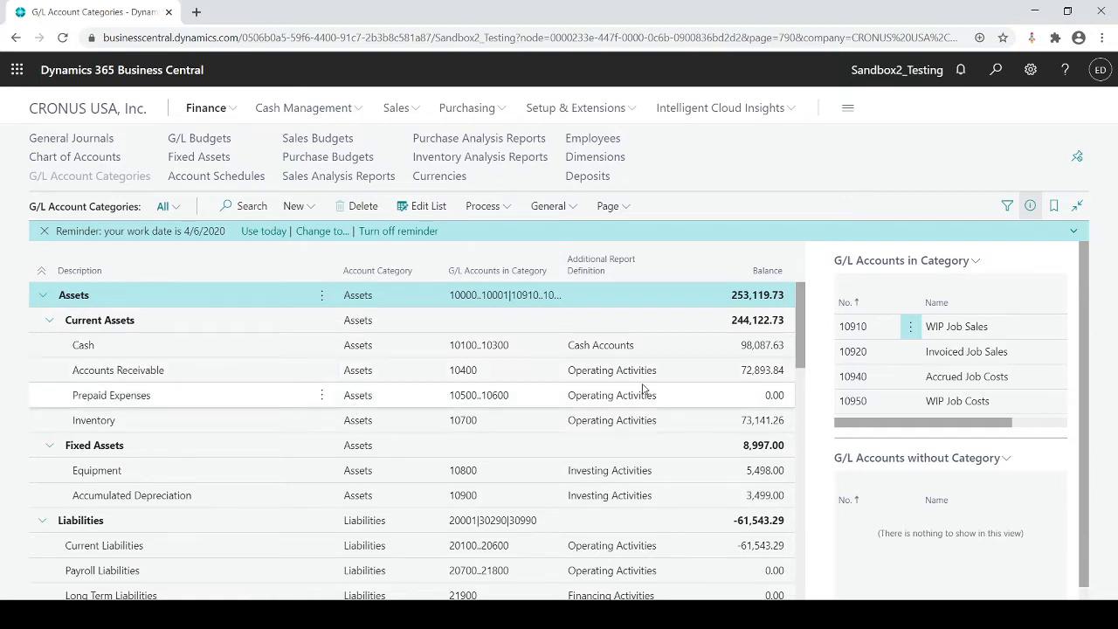
scroll(698, 342, down, 4)
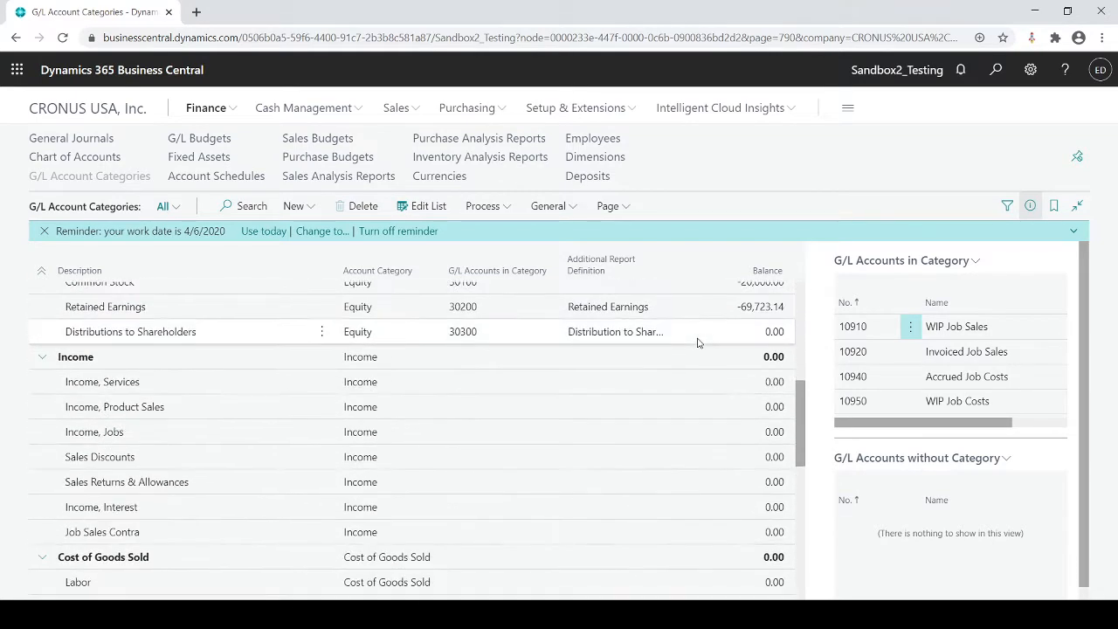
scroll(697, 342, down, 3)
scroll(698, 342, up, 8)
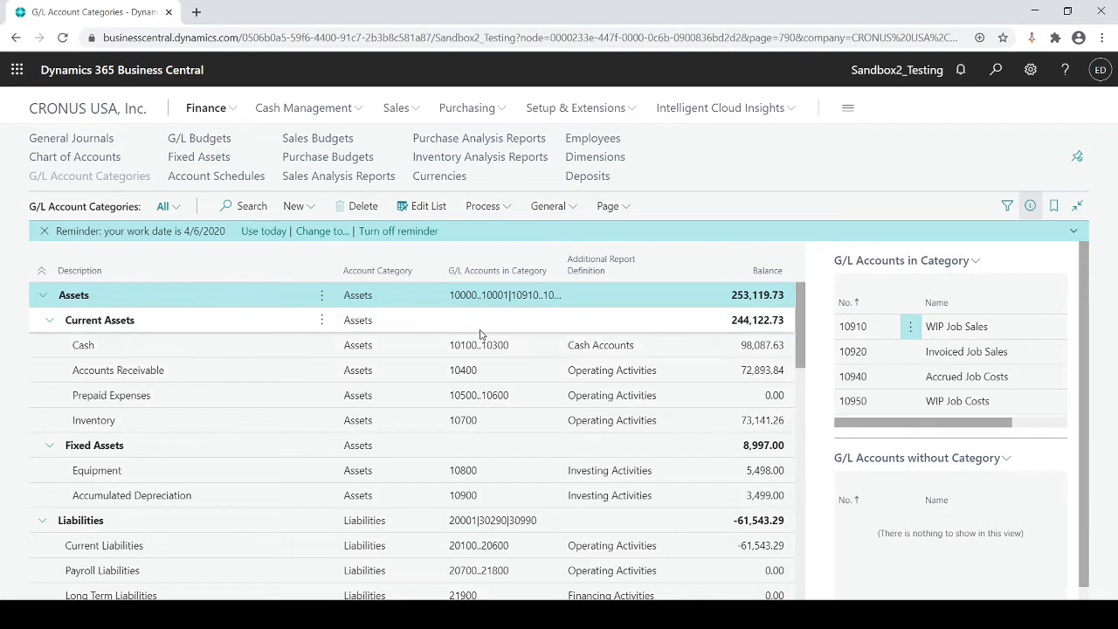
Step: Examine the actions for editing G/L Account Categories, view the related Account Schedules list, and return to the home page
click(429, 206)
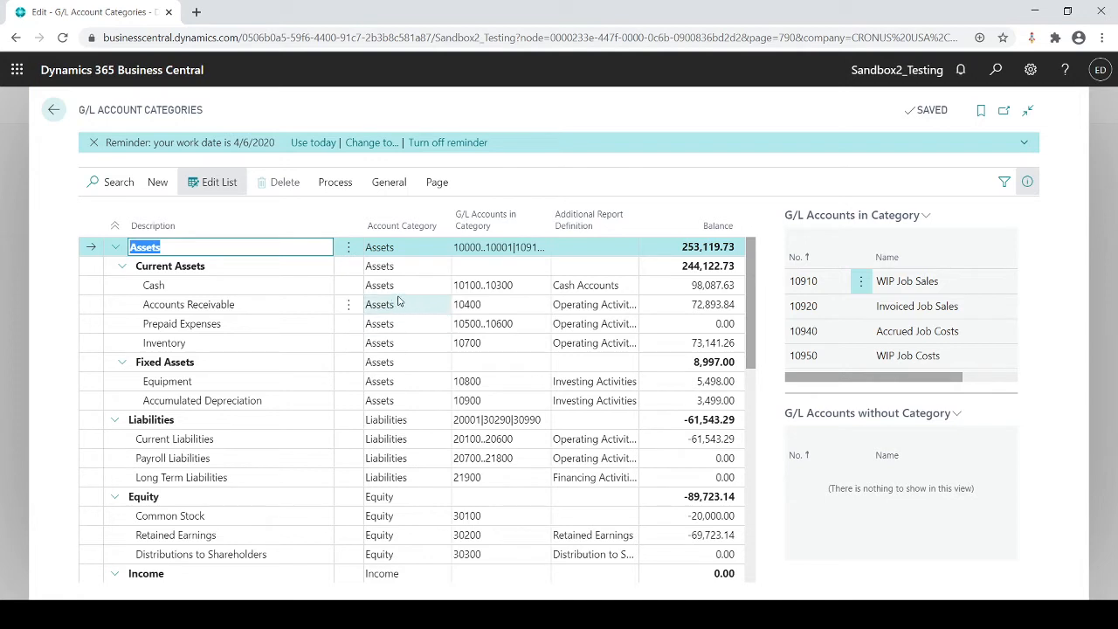
click(335, 183)
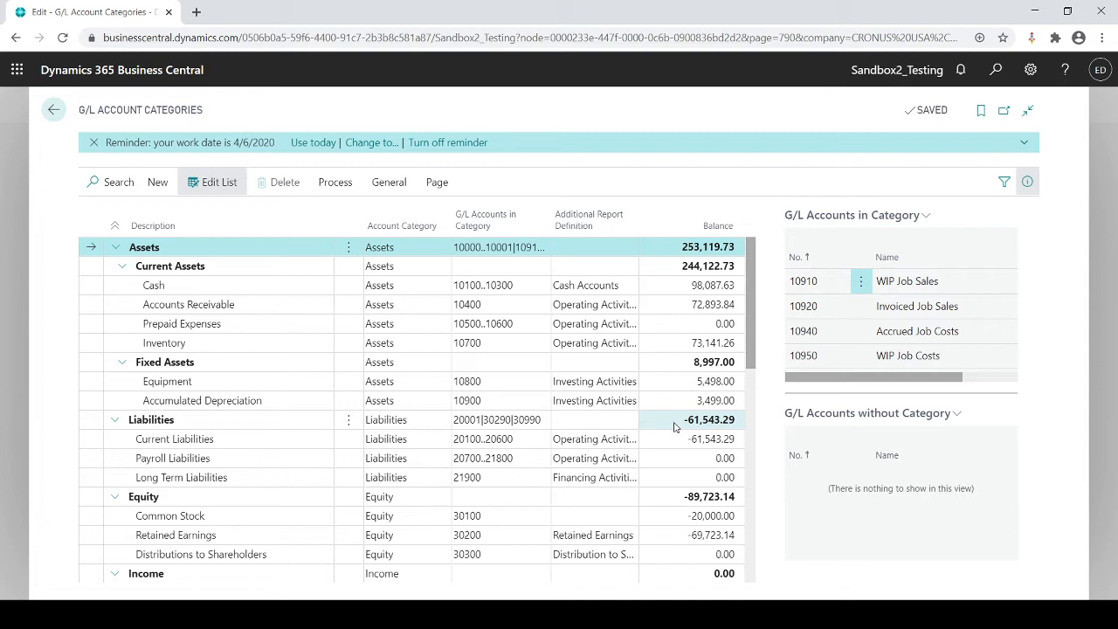
click(376, 187)
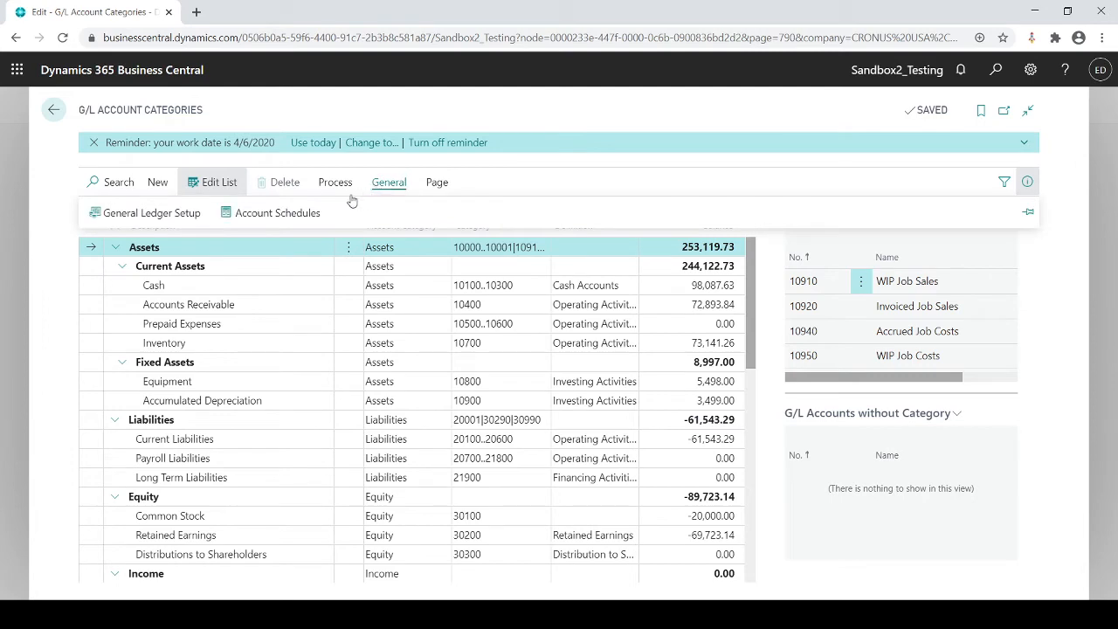
click(303, 215)
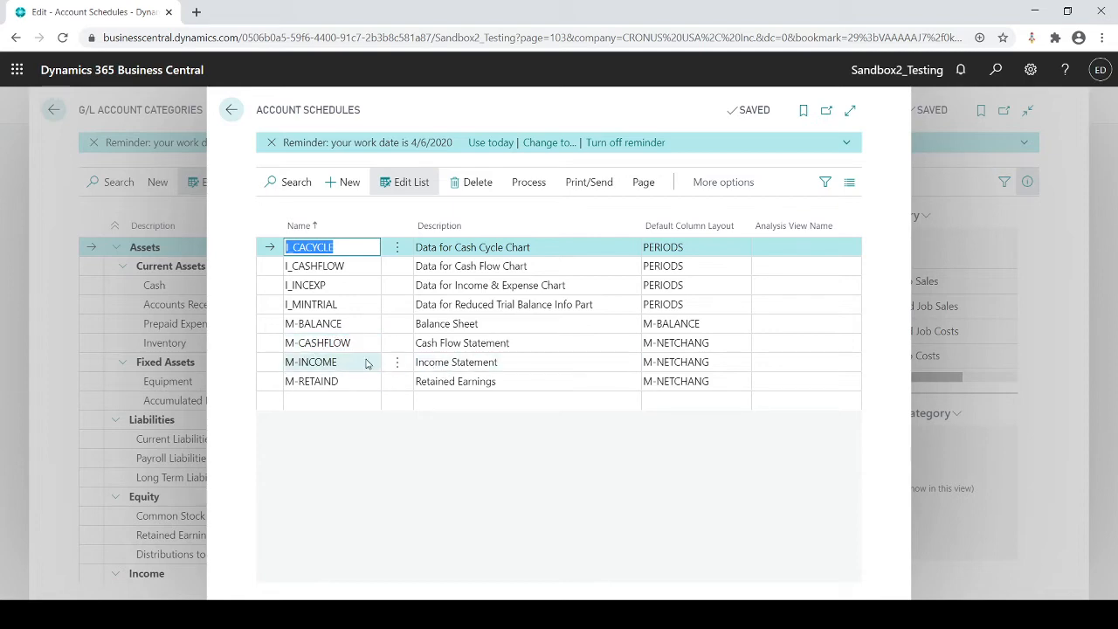
key(Escape)
key(Escape)
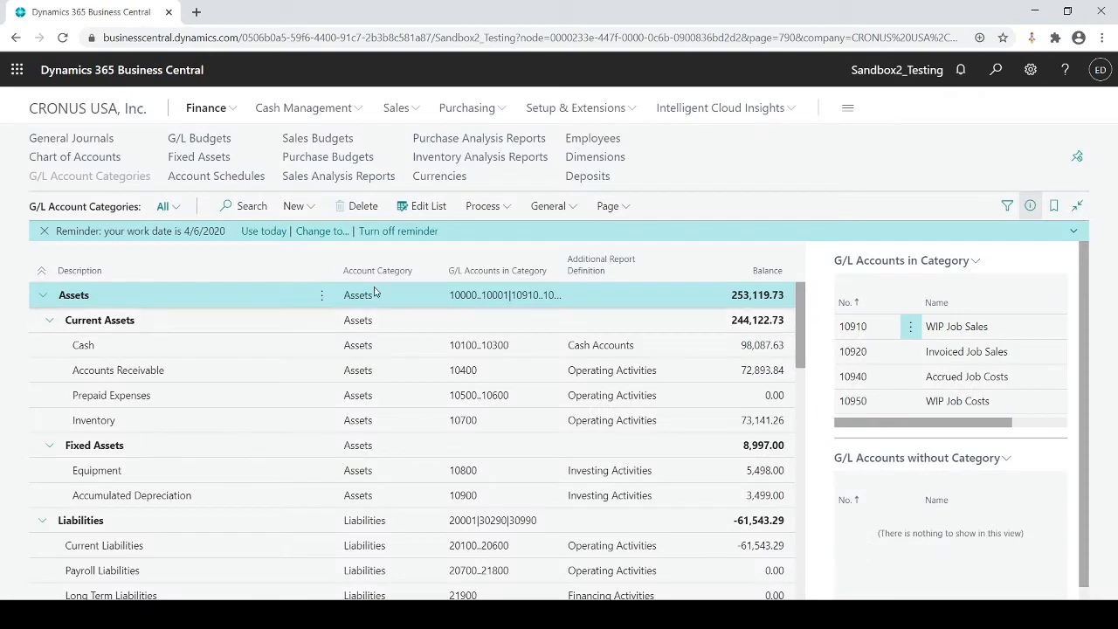
key(Escape)
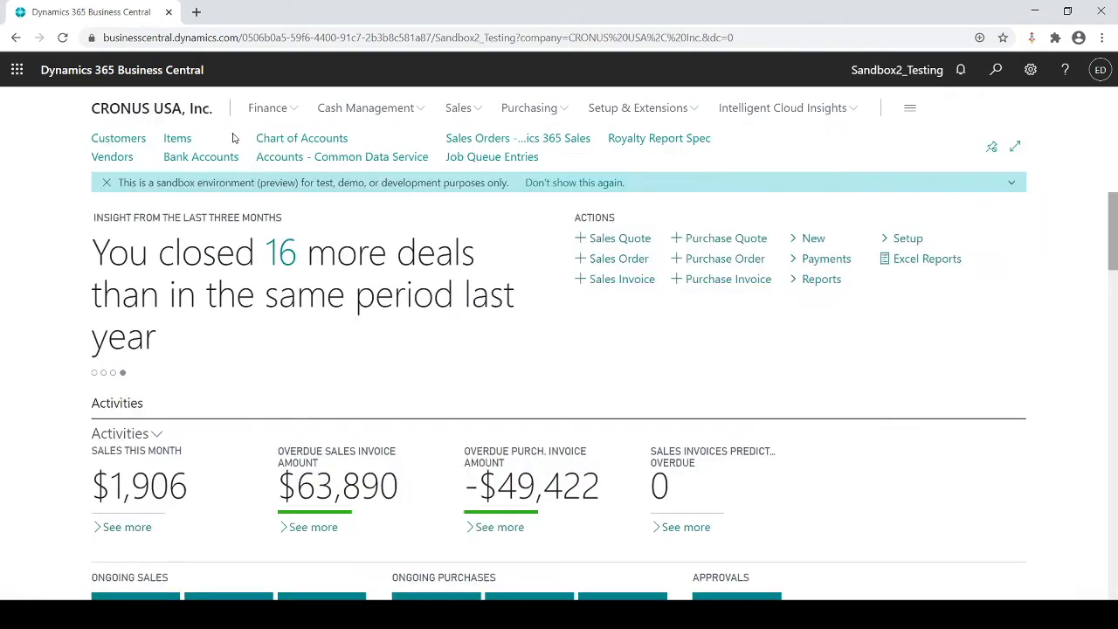
Step: Open the Chart of Accounts and start the Account Schedule report from it
click(283, 139)
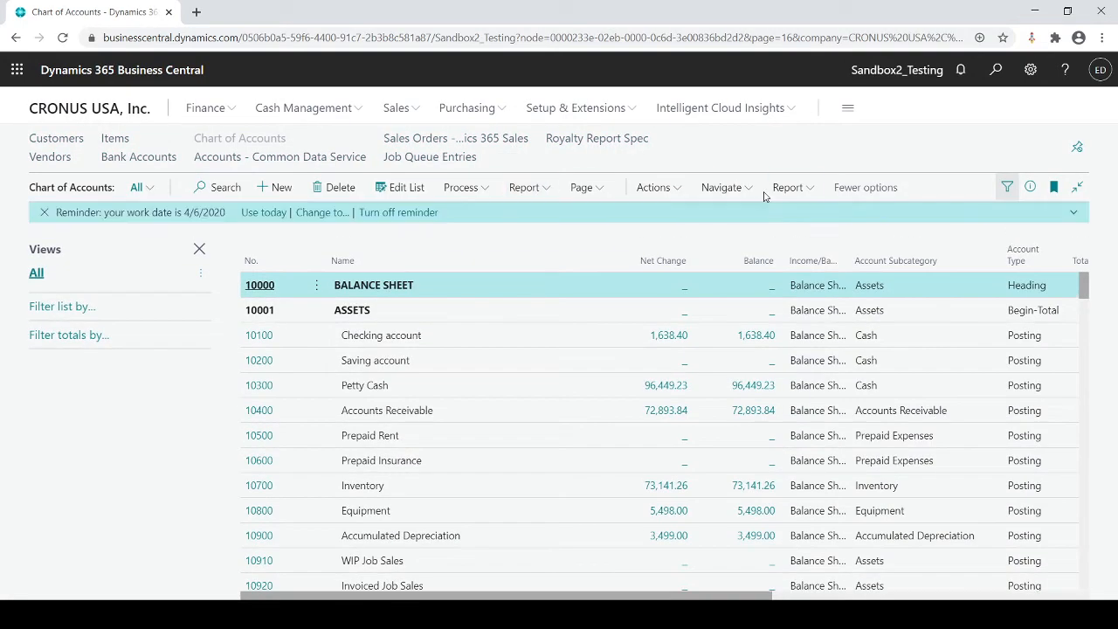
click(786, 188)
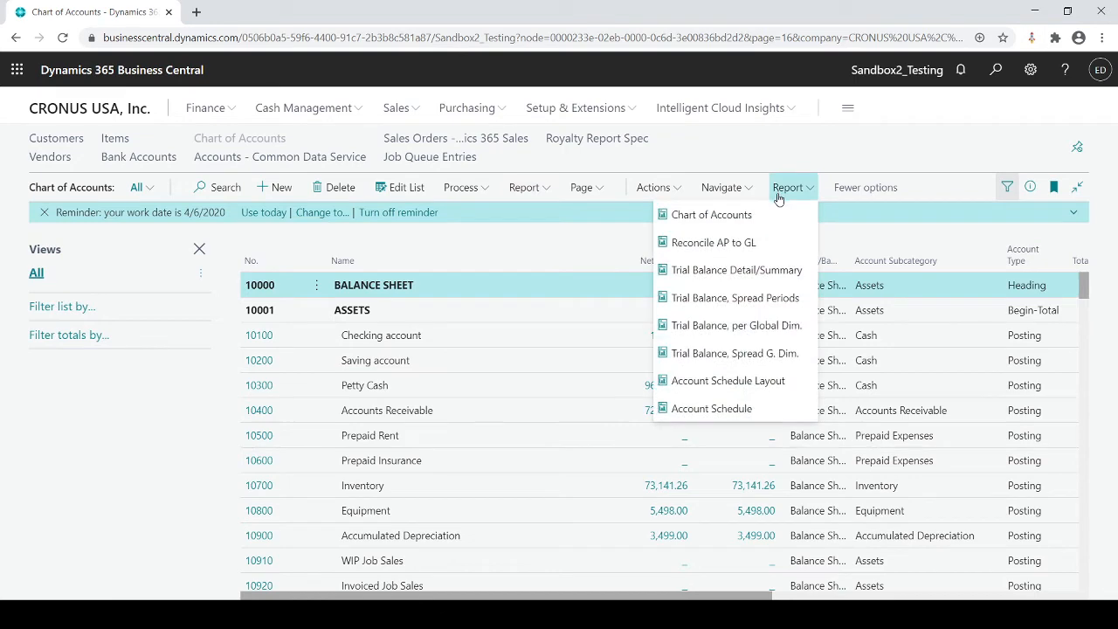
click(710, 408)
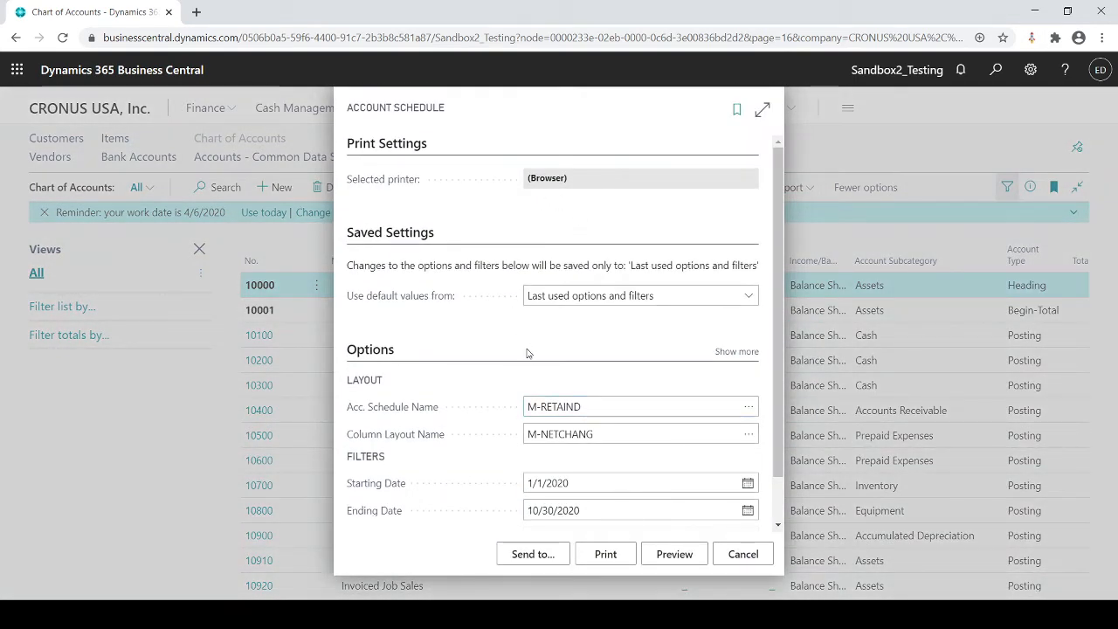
Step: Set the report's account schedule name to M-INCOME, the Income Statement schedule
click(705, 406)
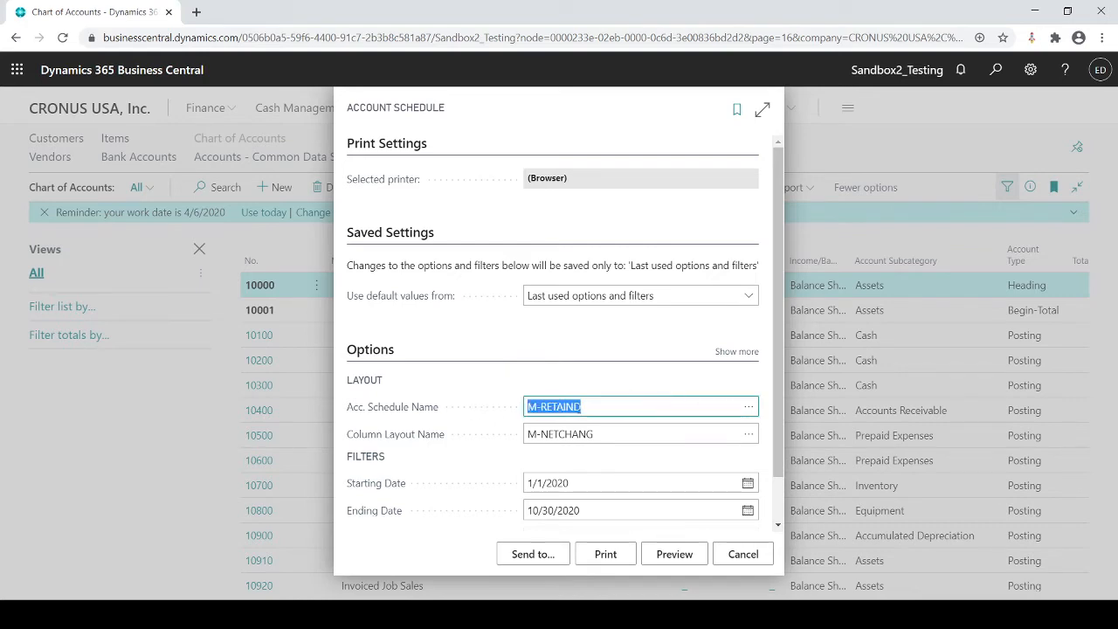
click(748, 406)
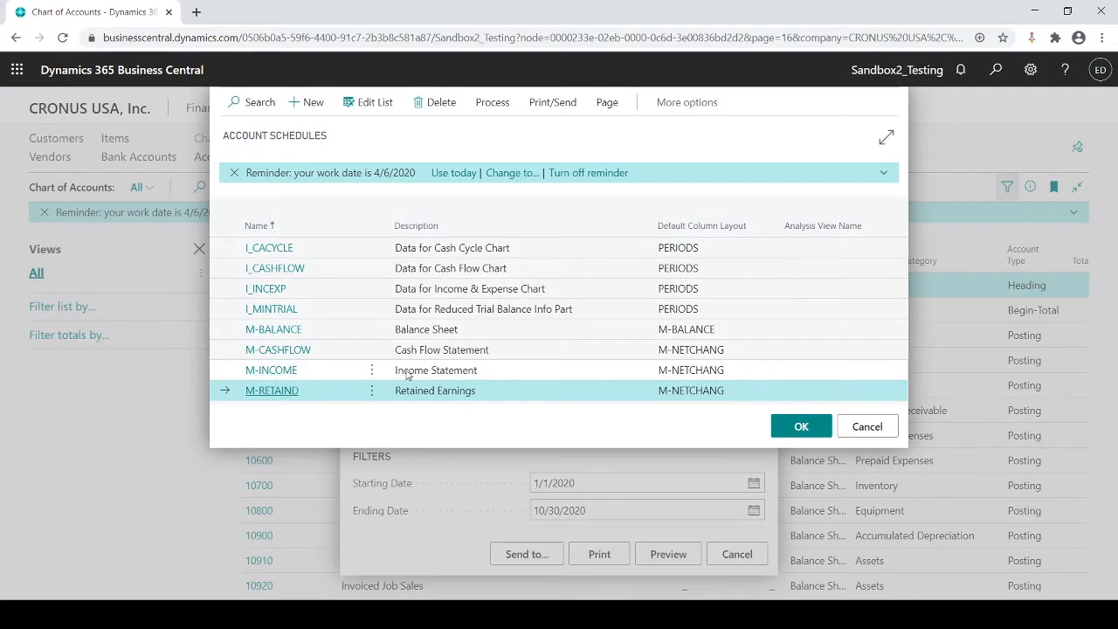
click(429, 373)
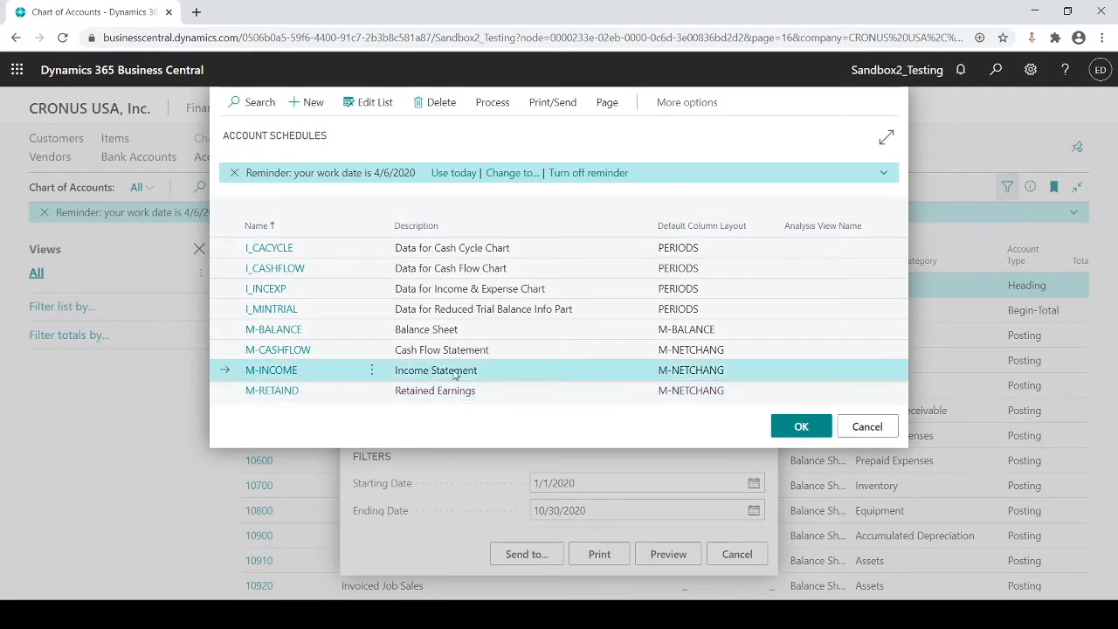
click(786, 428)
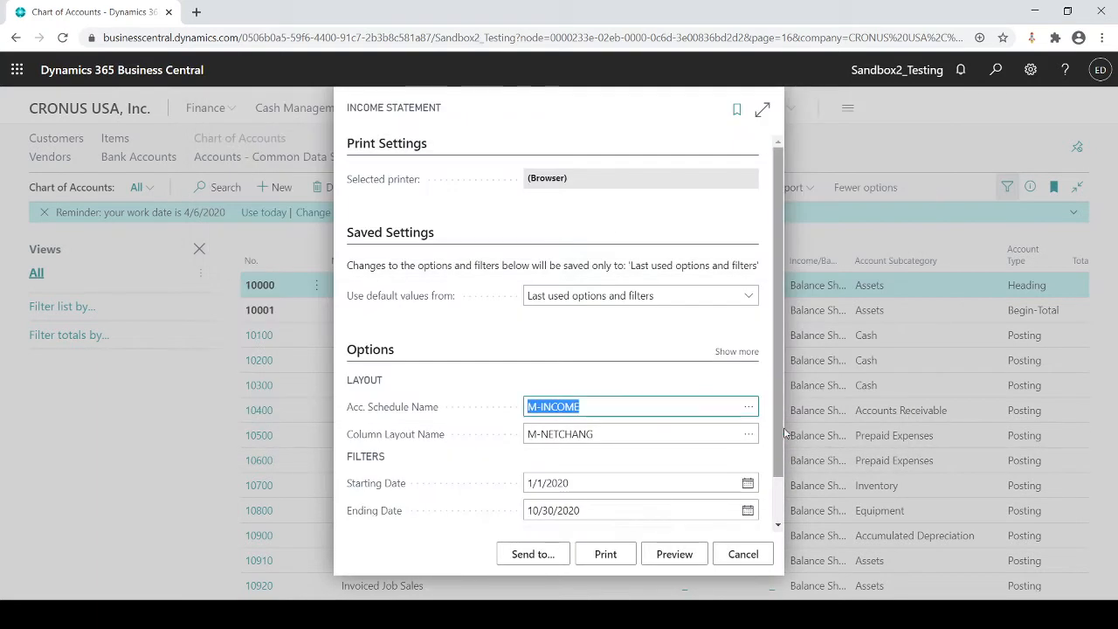
Step: Examine the income statement's starting and ending date filters and its available output file types, and cancel without exporting
click(581, 482)
click(583, 509)
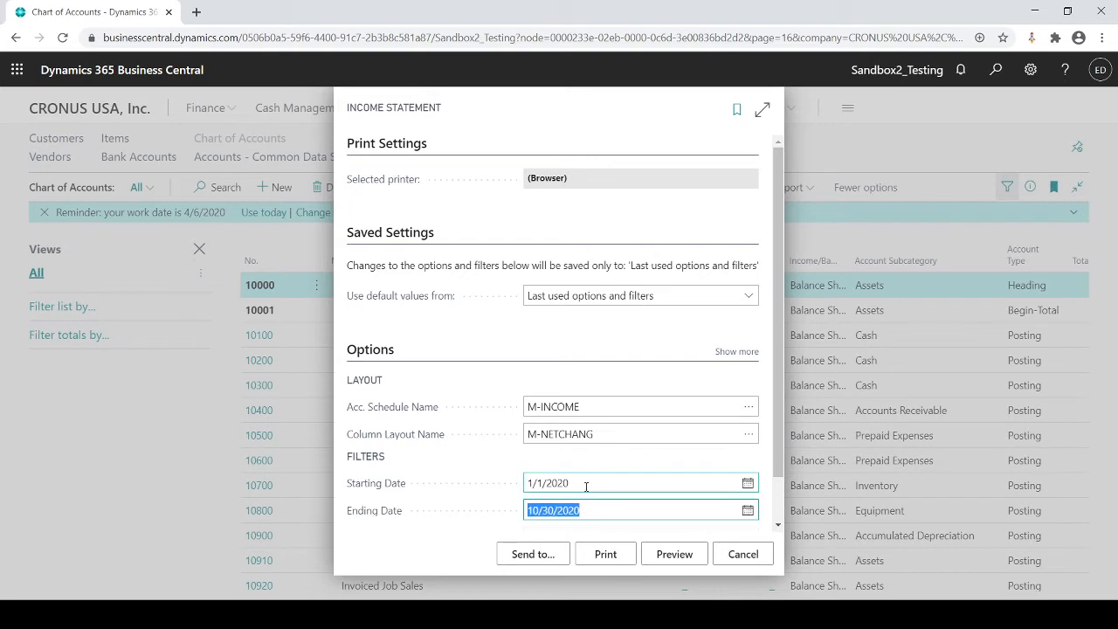
click(585, 485)
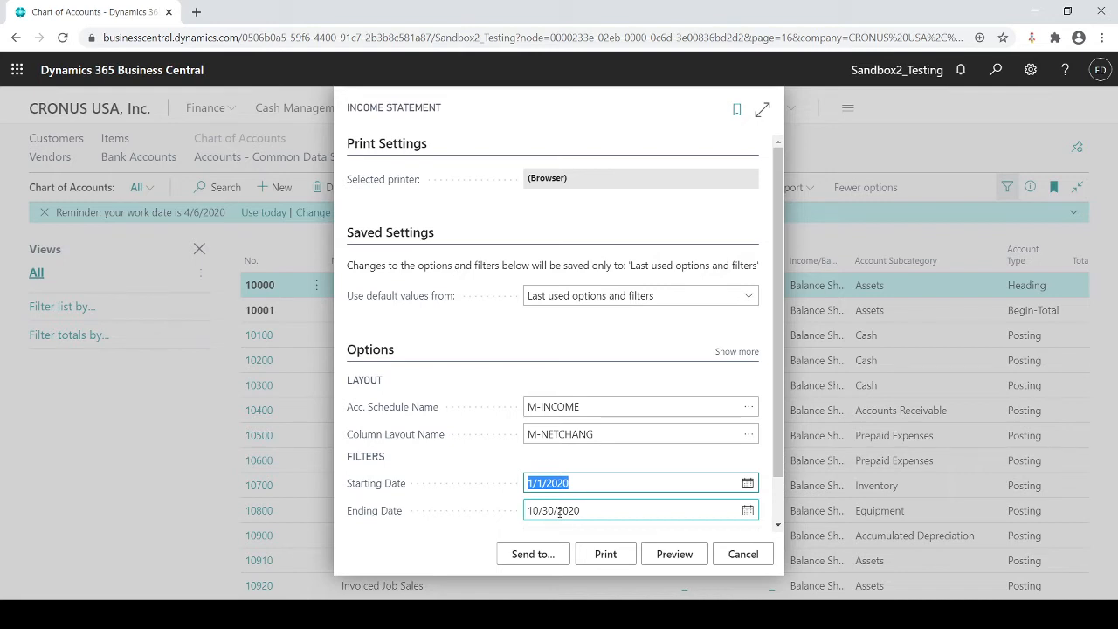
click(531, 554)
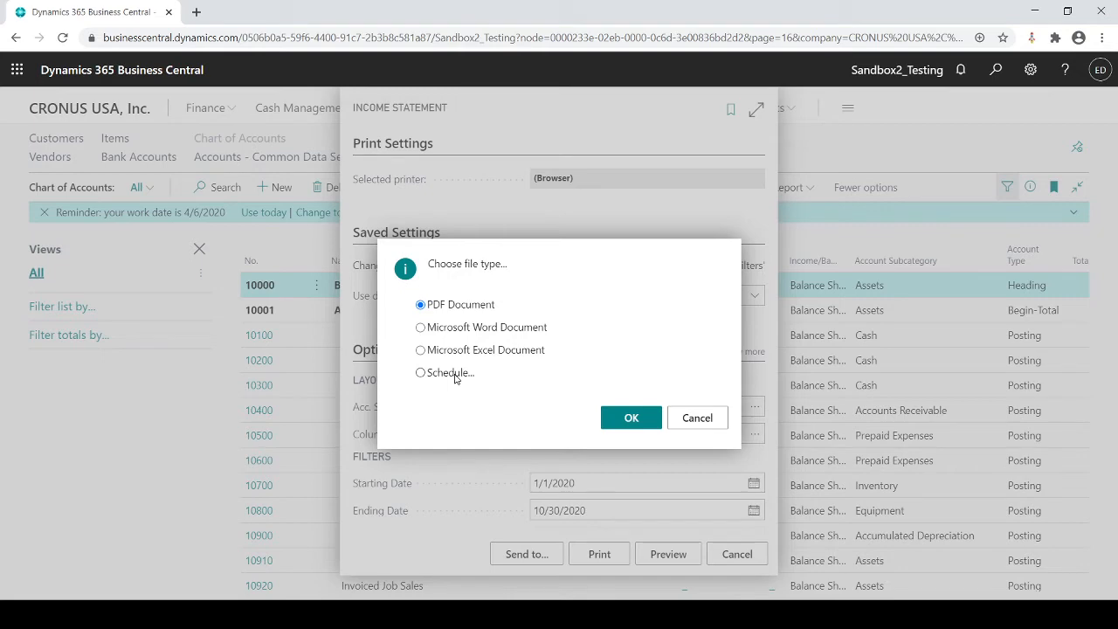
click(697, 420)
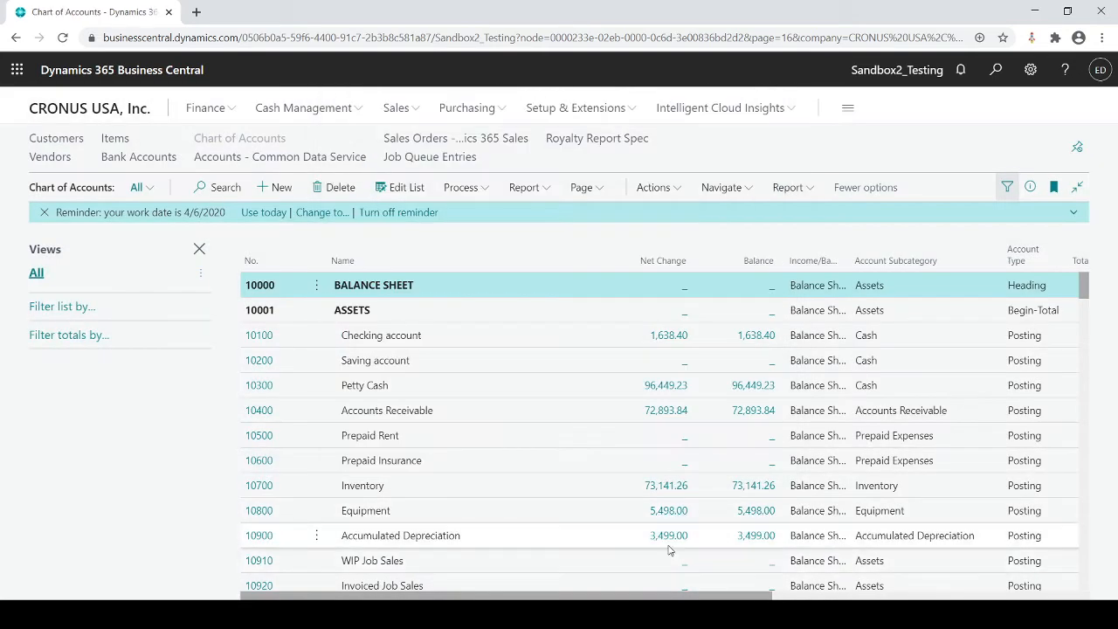
Step: Run the Account Schedule report for M-RETAIND with column layout M-NETCHANG, review the Retained Earnings preview, and close it
click(789, 186)
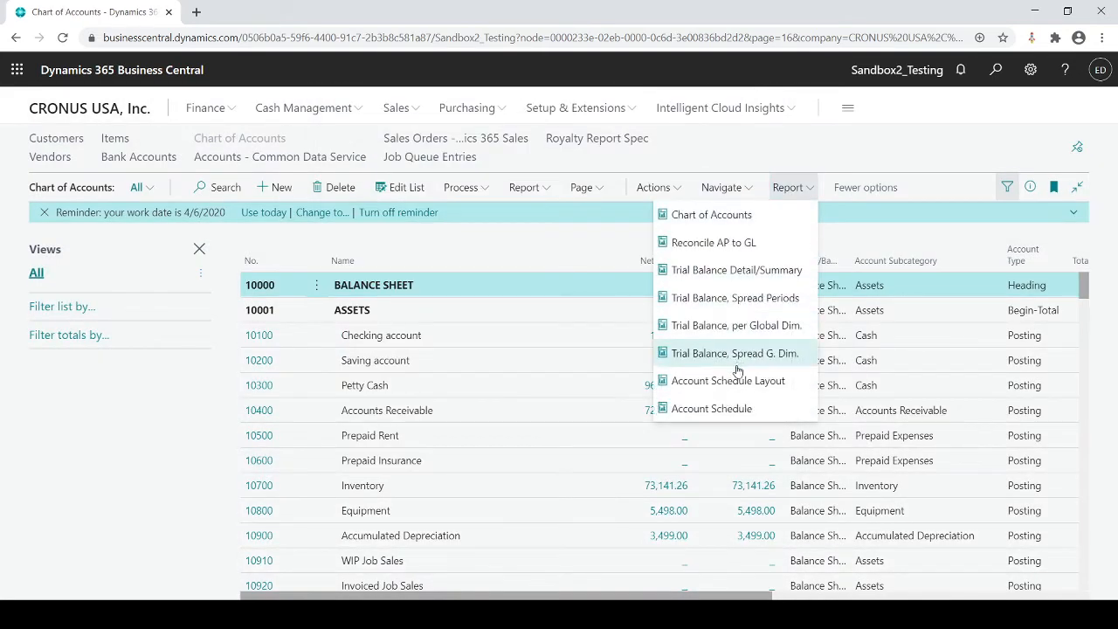
click(718, 406)
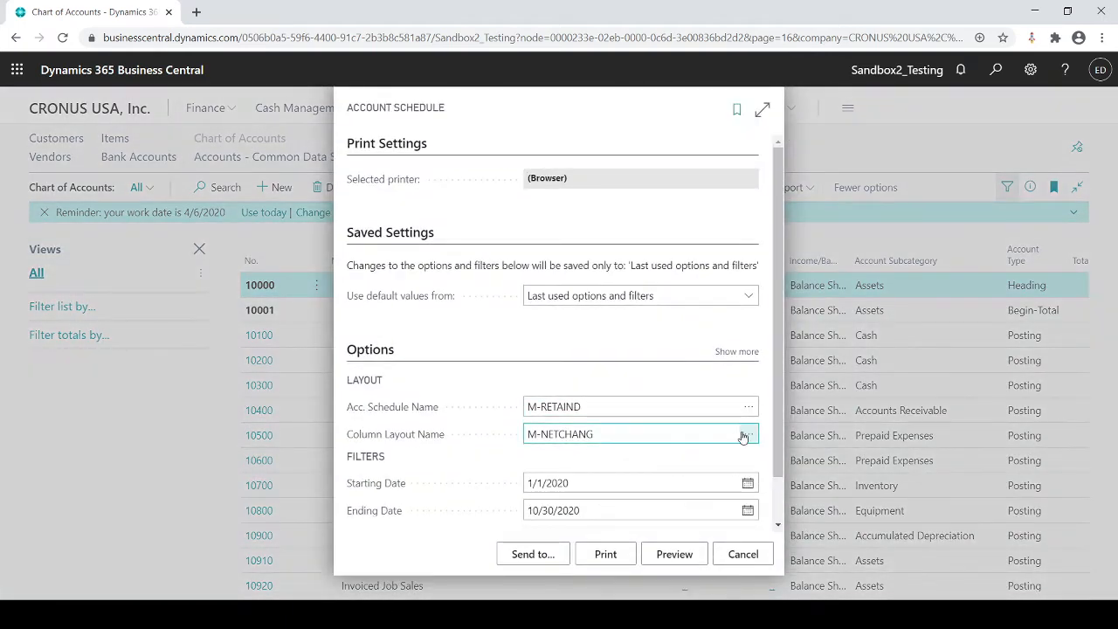
click(665, 554)
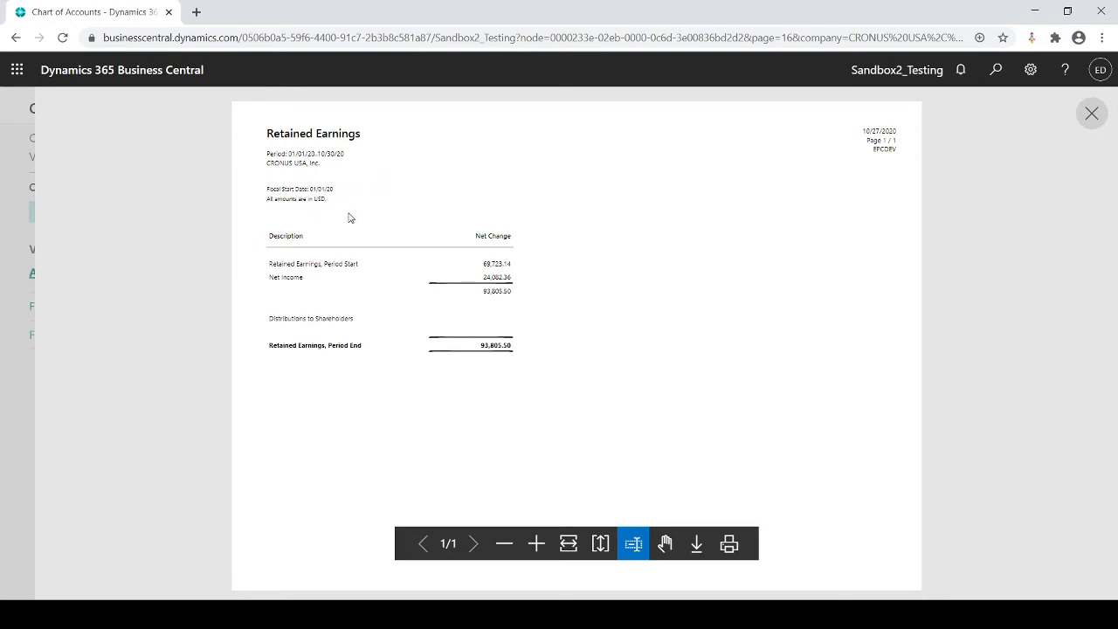
key(Escape)
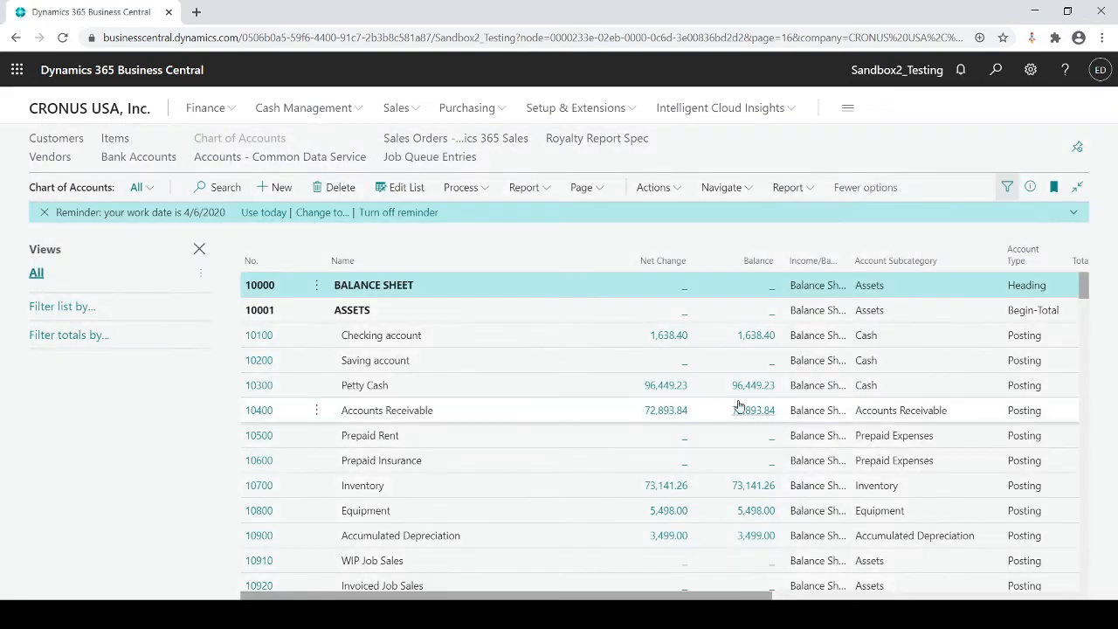
Step: Change the Account Schedule report's schedule name to M-INCOME, preview the Income Statement, and close the preview
click(787, 187)
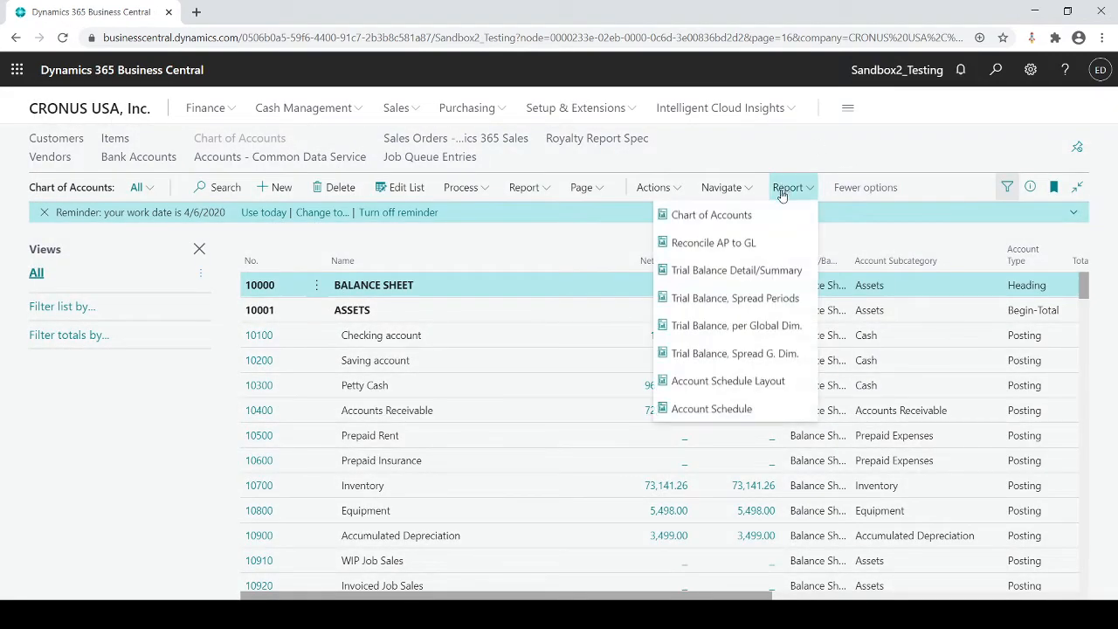
click(708, 408)
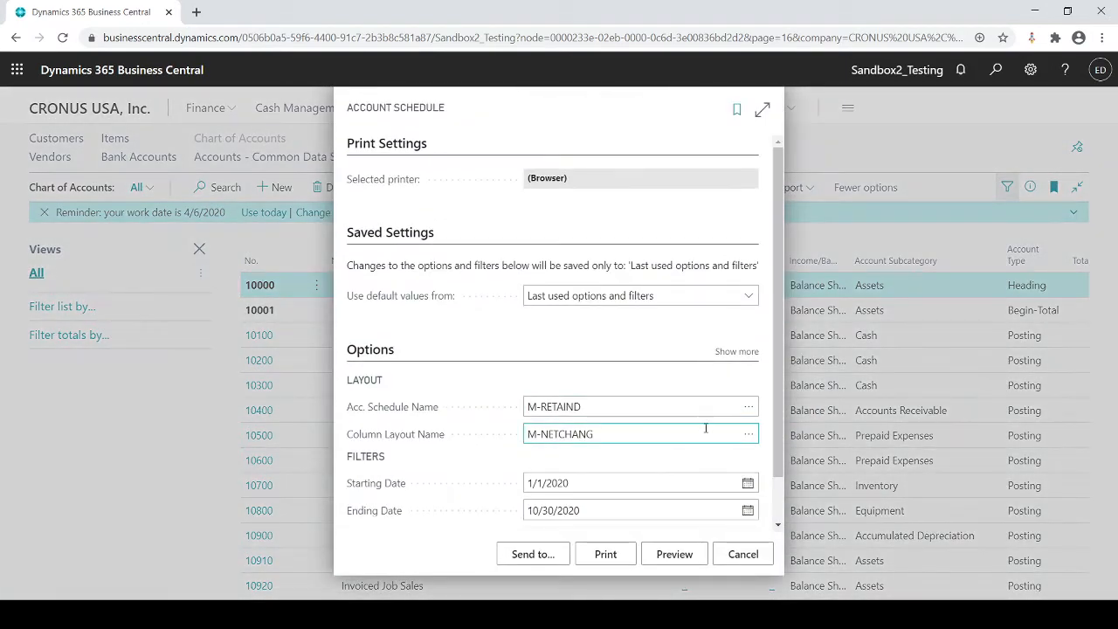
click(746, 408)
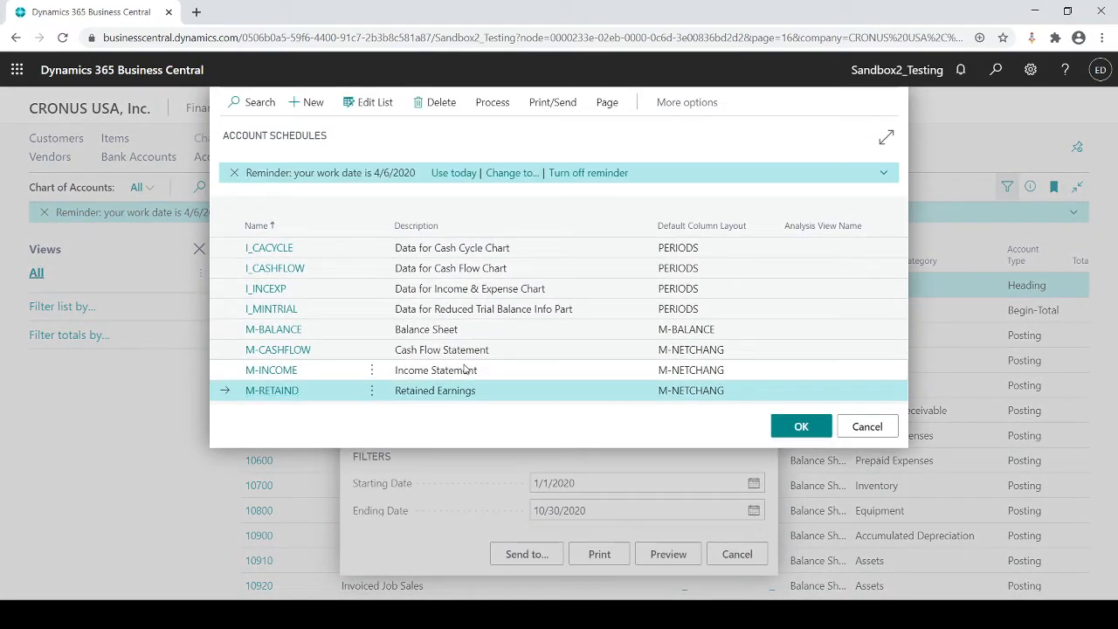
key(Up)
click(801, 426)
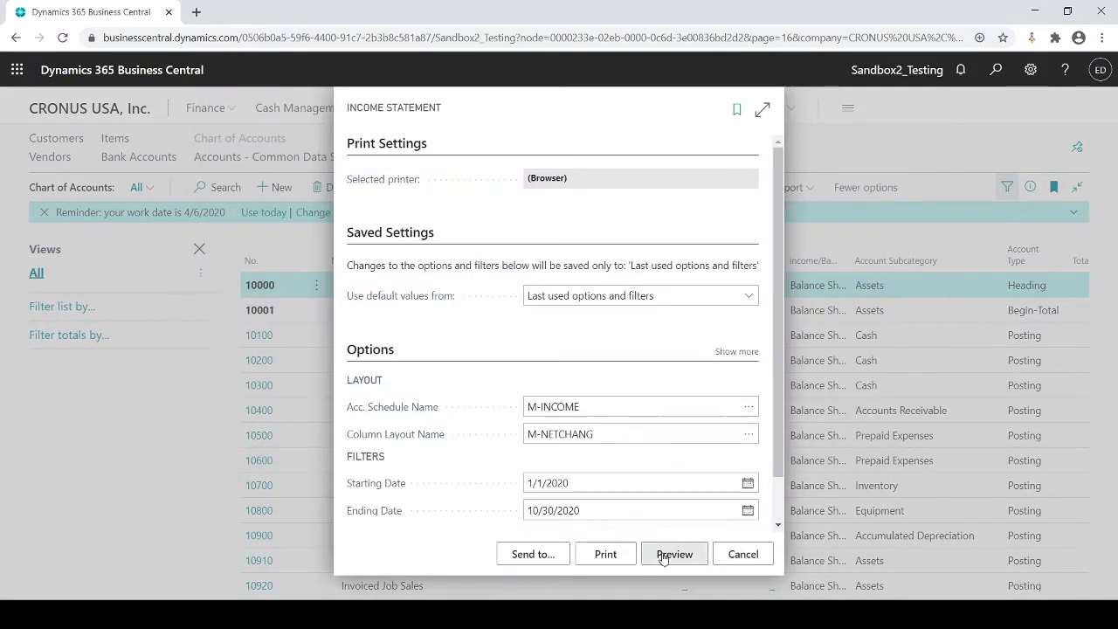
click(664, 555)
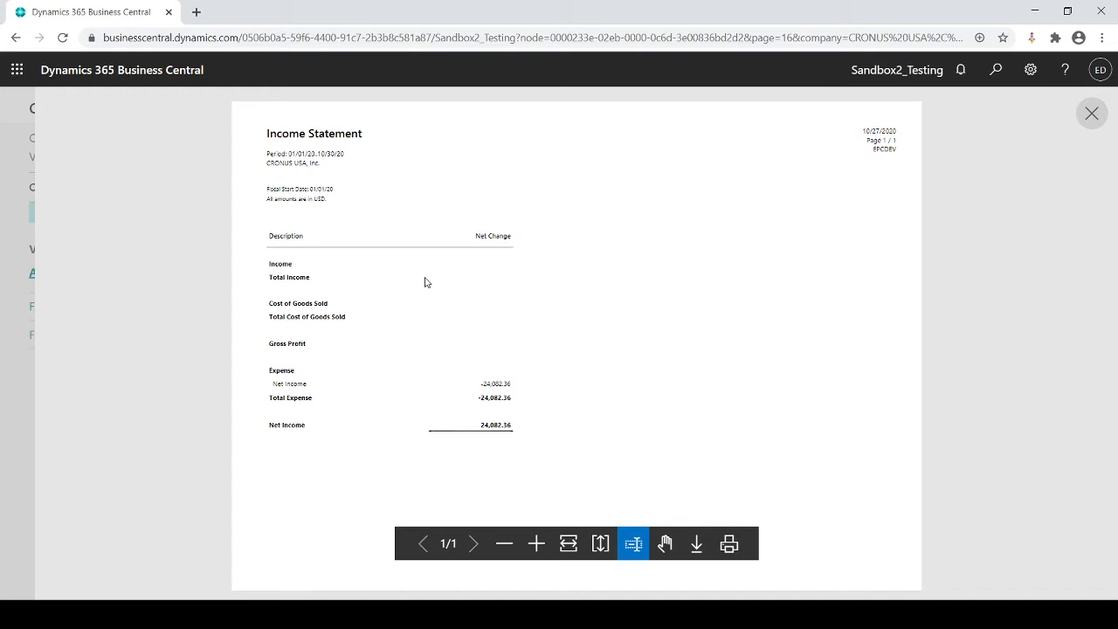
key(Escape)
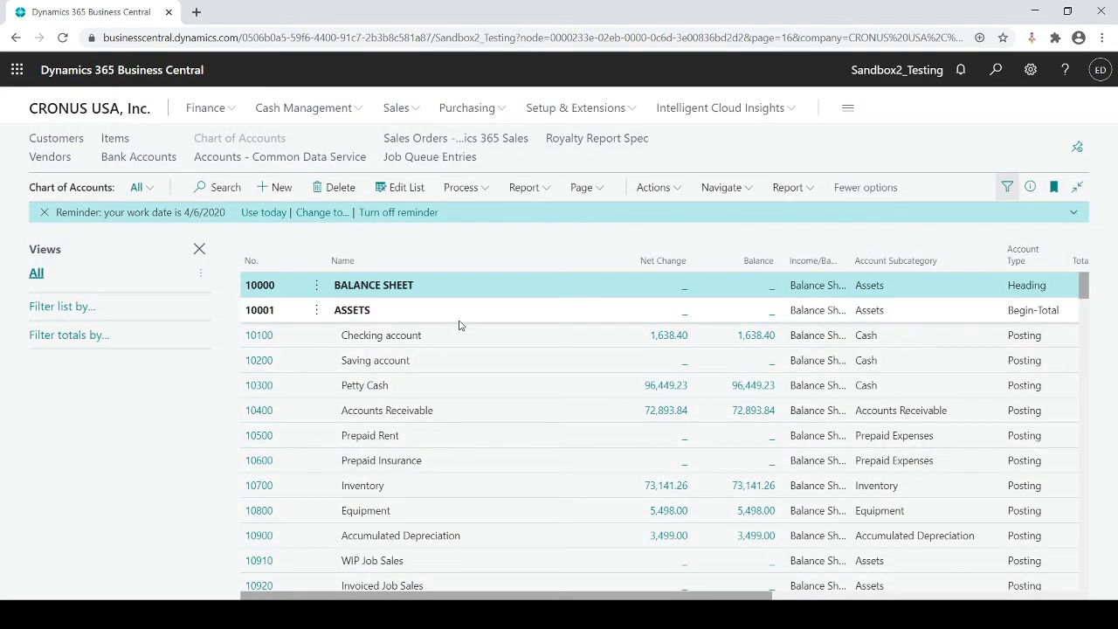
Step: From the report's schedule lookup, edit the M-INCOME account schedule as a copy named MY INC STA
click(799, 196)
click(679, 412)
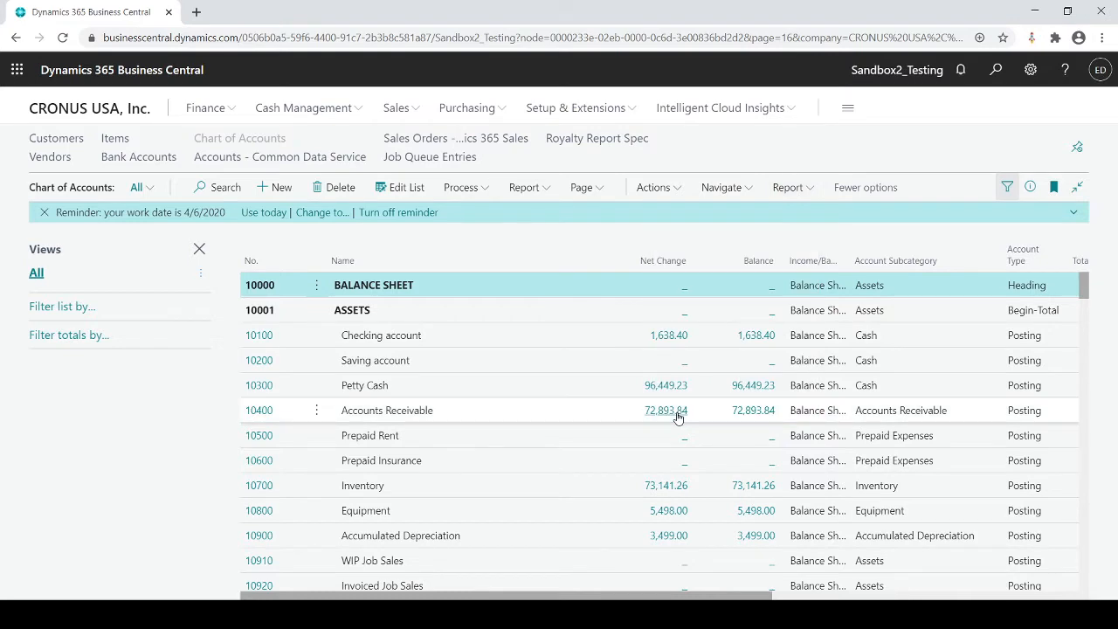
click(749, 406)
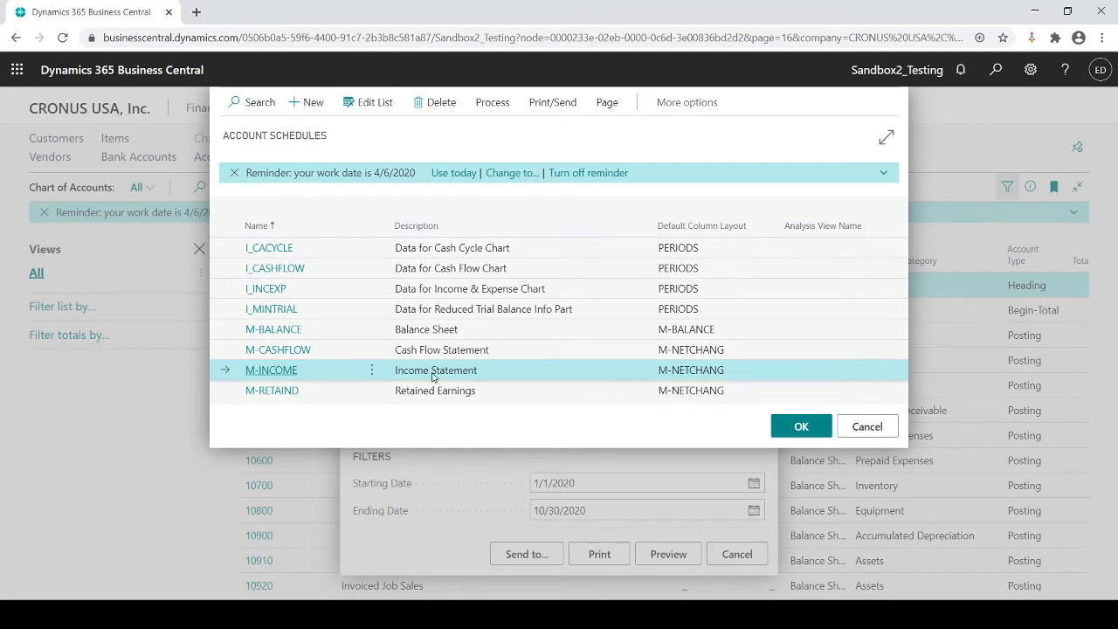
click(494, 102)
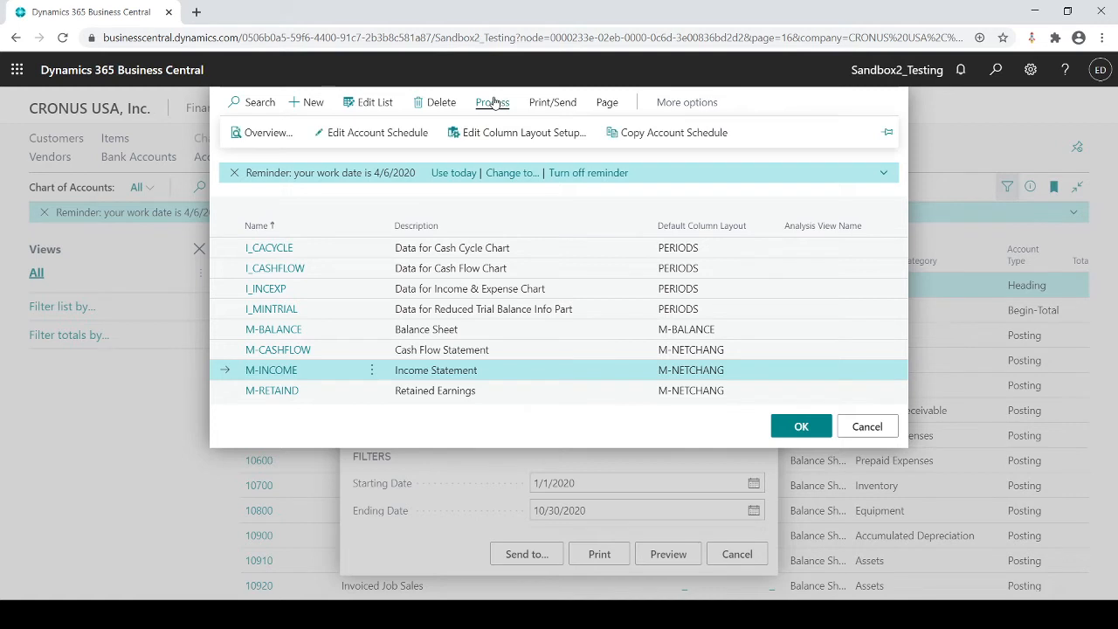
click(401, 137)
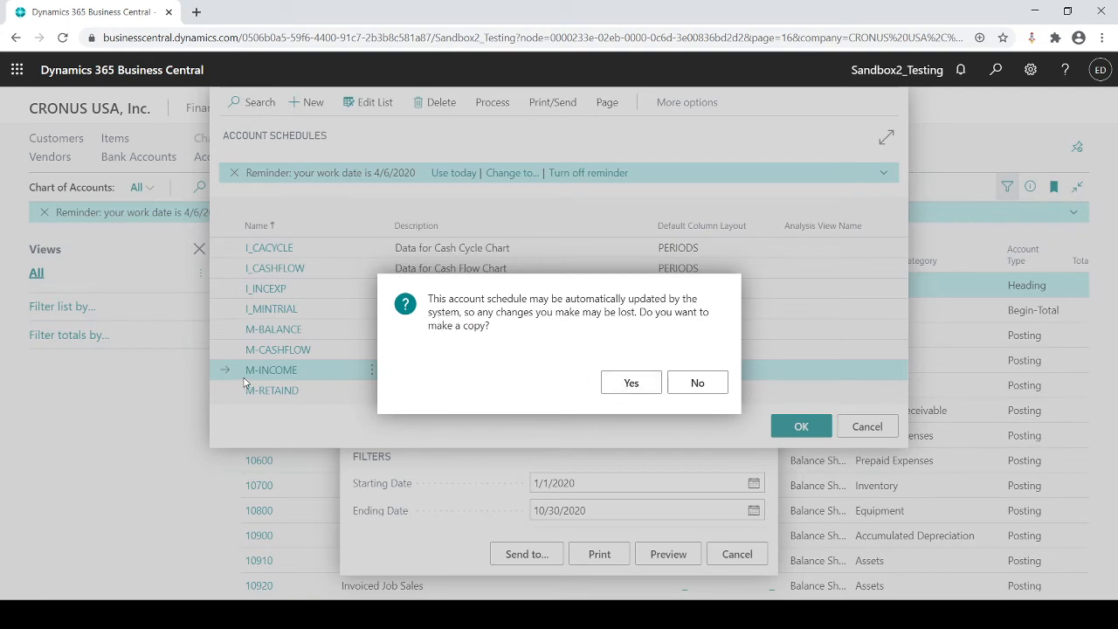
click(629, 385)
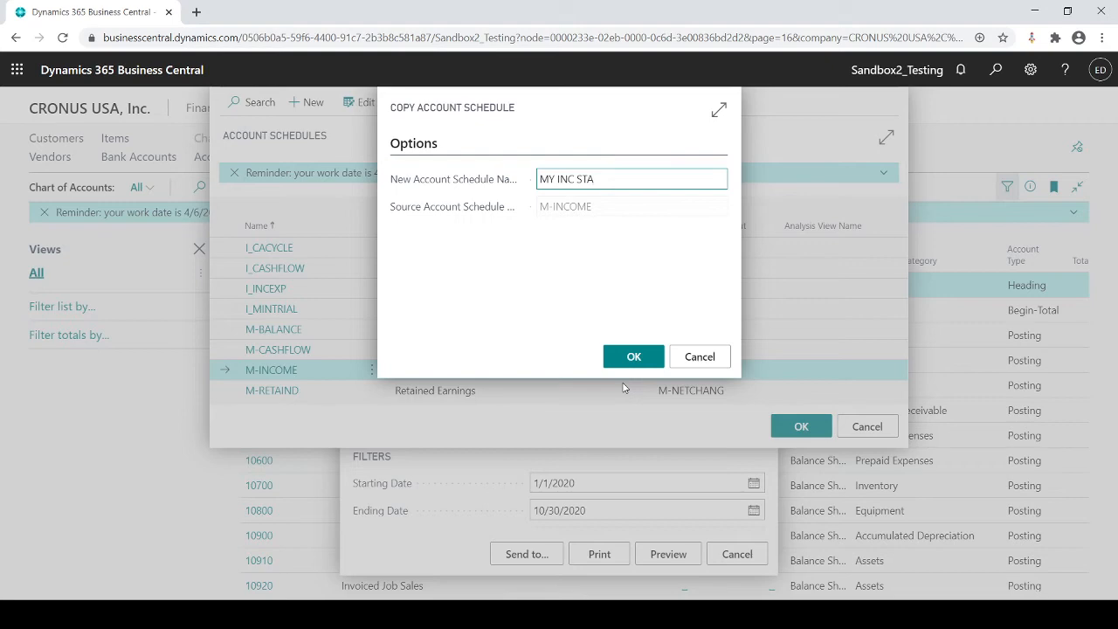
click(634, 356)
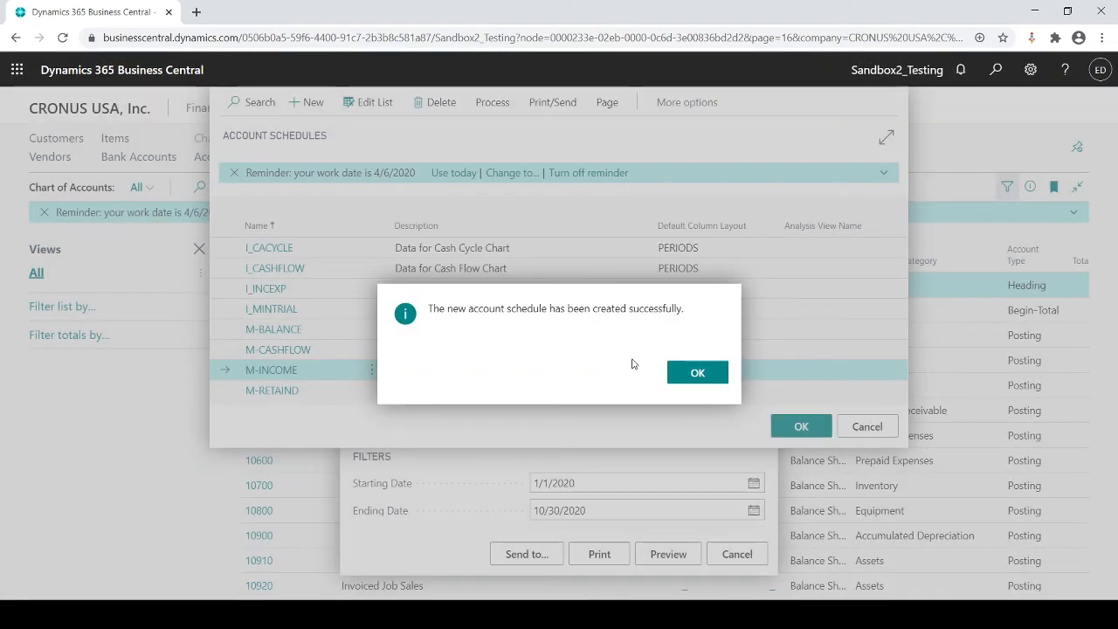
click(697, 372)
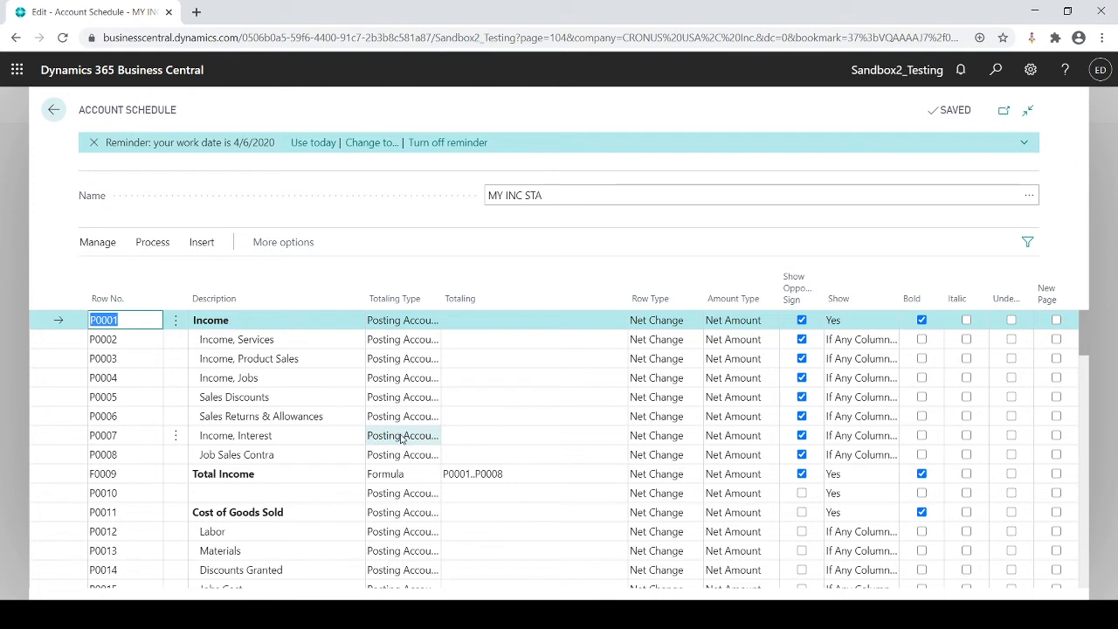
Step: Select all lines of the MY INC STA account schedule and delete them
click(175, 328)
click(175, 329)
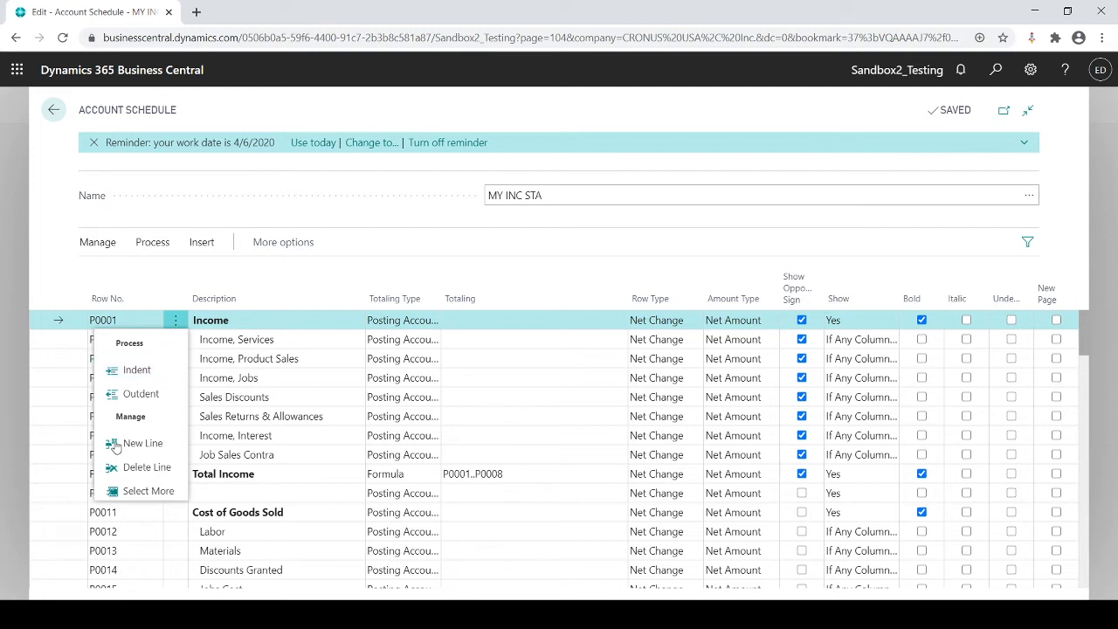
click(147, 491)
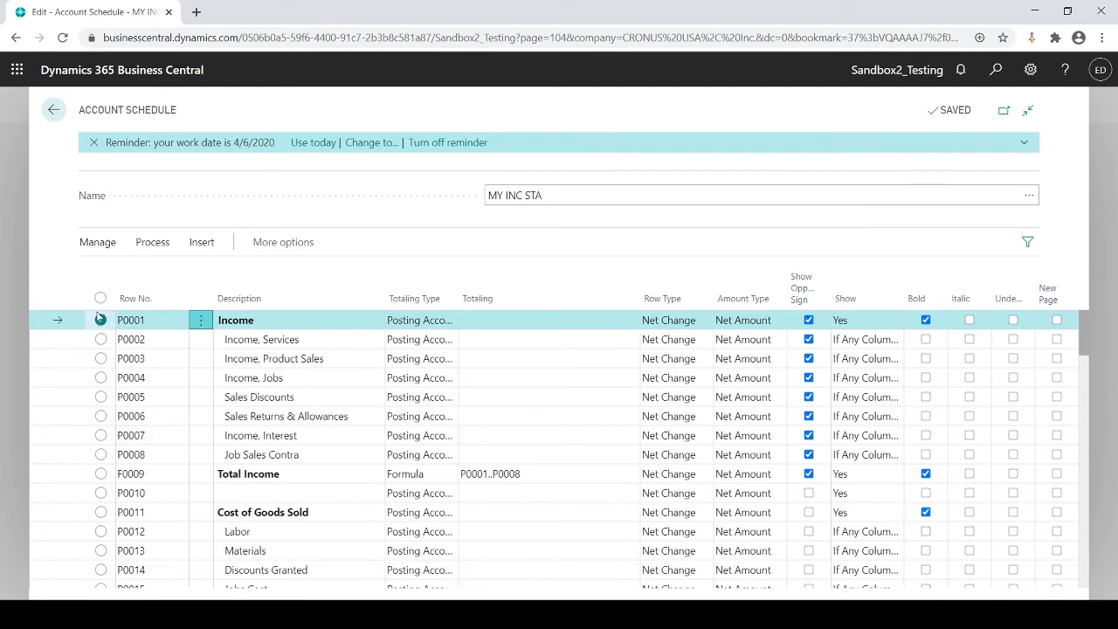
click(101, 298)
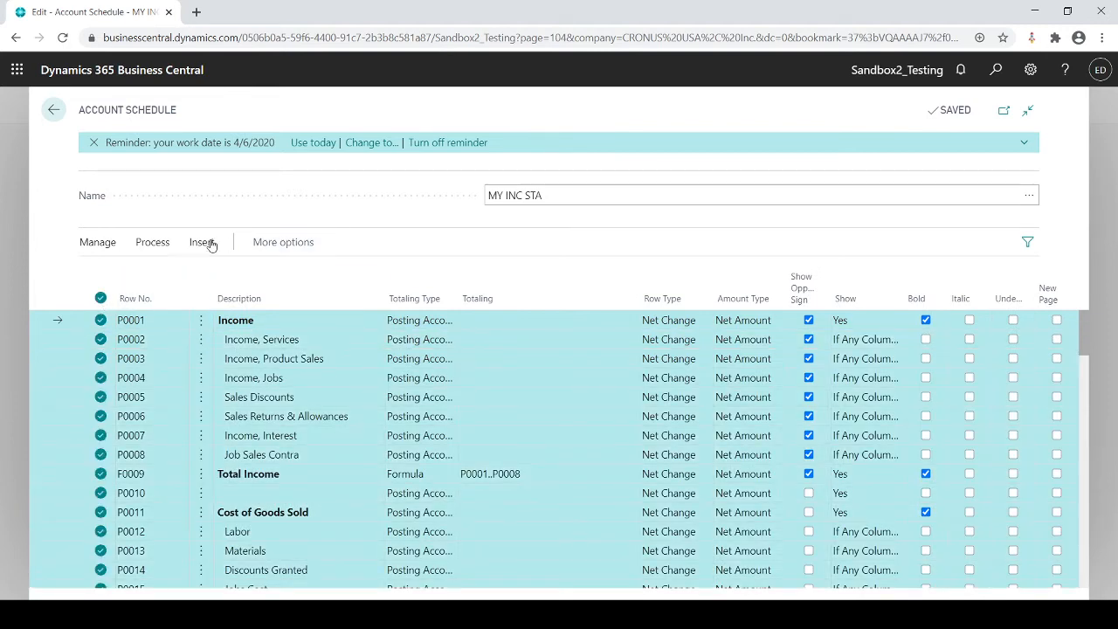
click(98, 277)
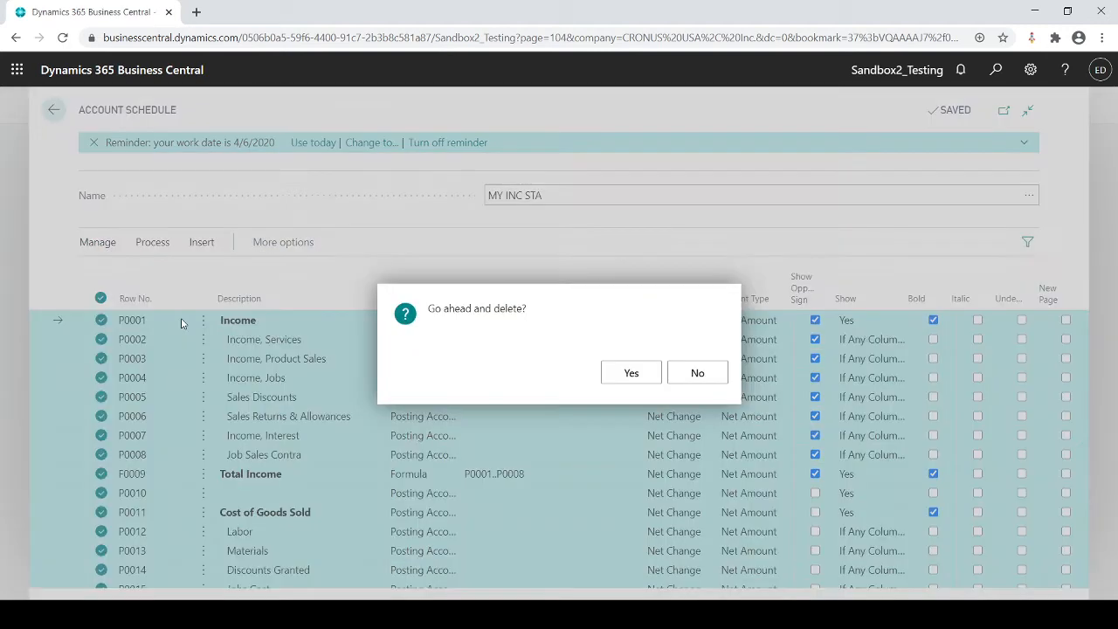
click(649, 374)
click(616, 382)
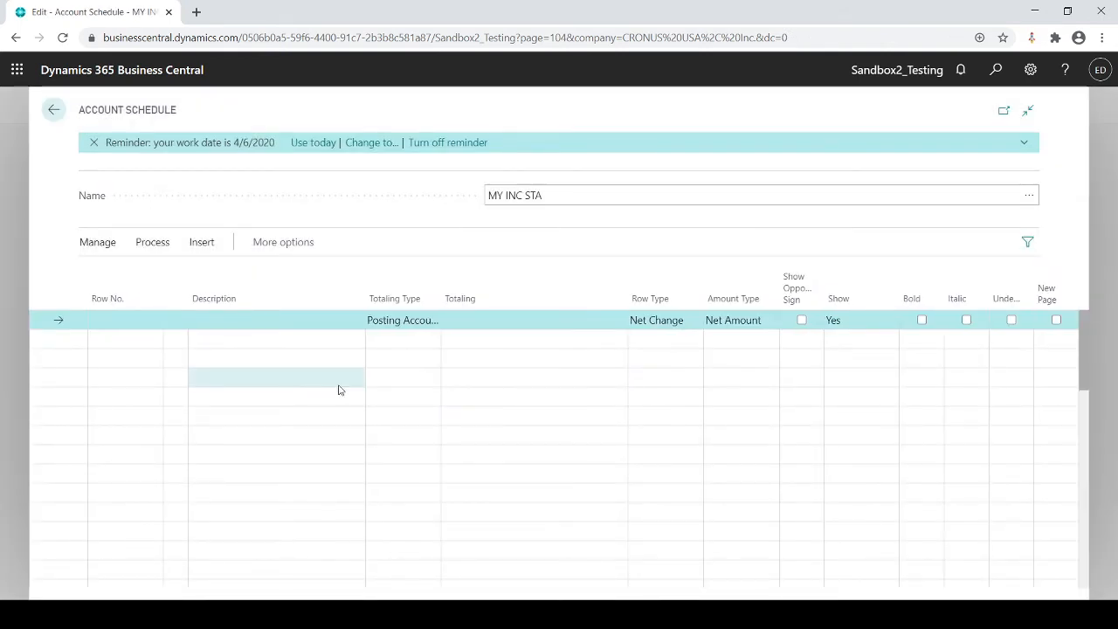
Step: Start inserting G/L accounts into the empty MY INC STA schedule and locate the income statement accounts in the list
click(201, 242)
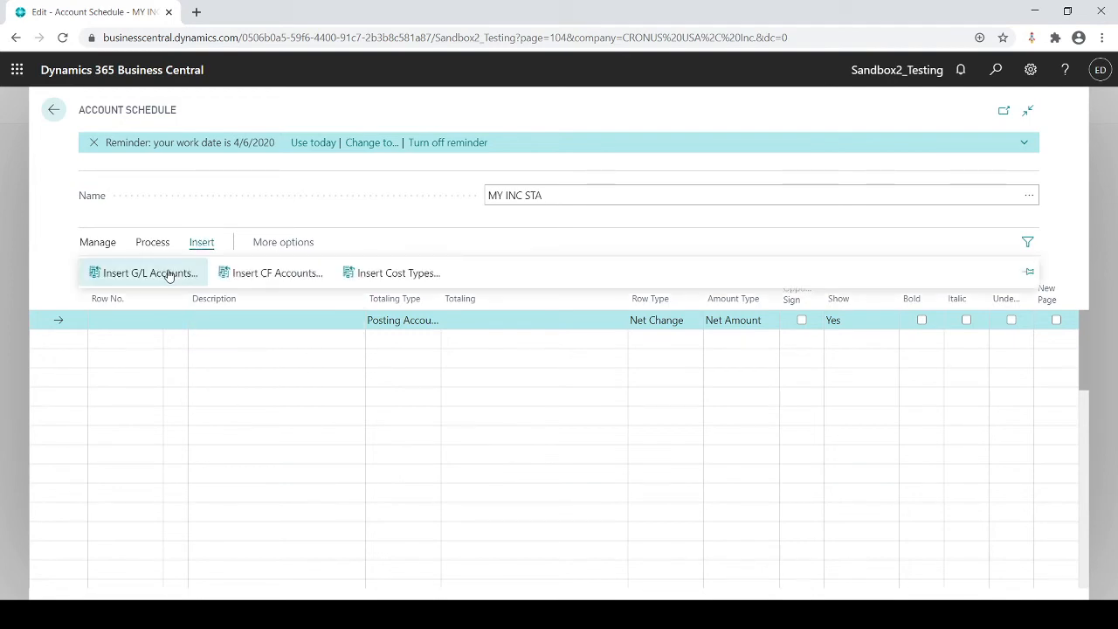
click(169, 272)
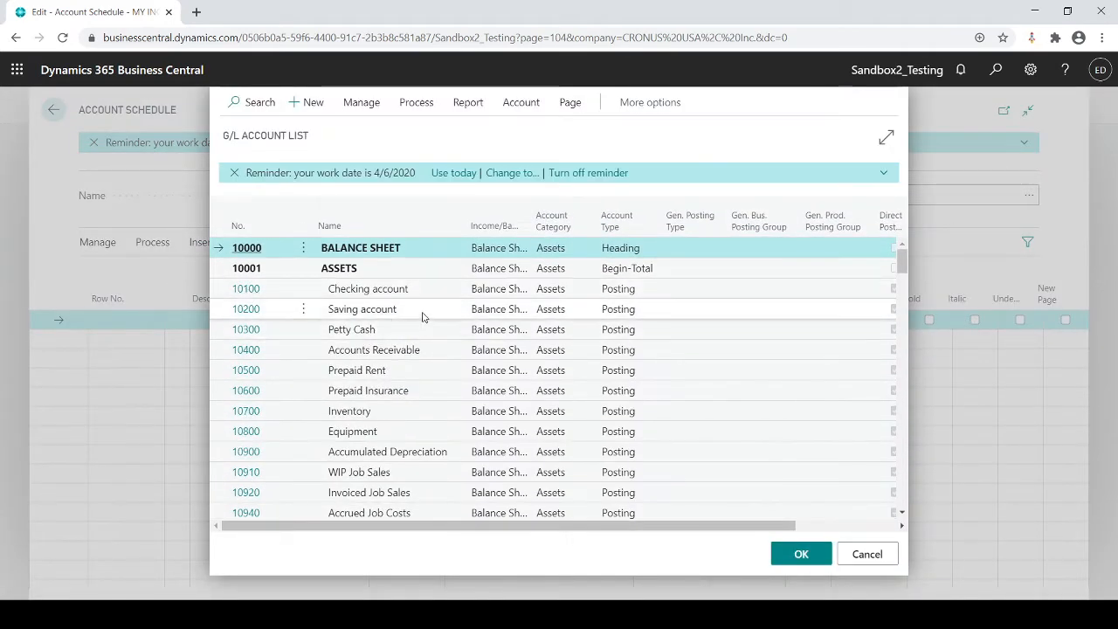
scroll(420, 319, down, 10)
scroll(421, 319, down, 5)
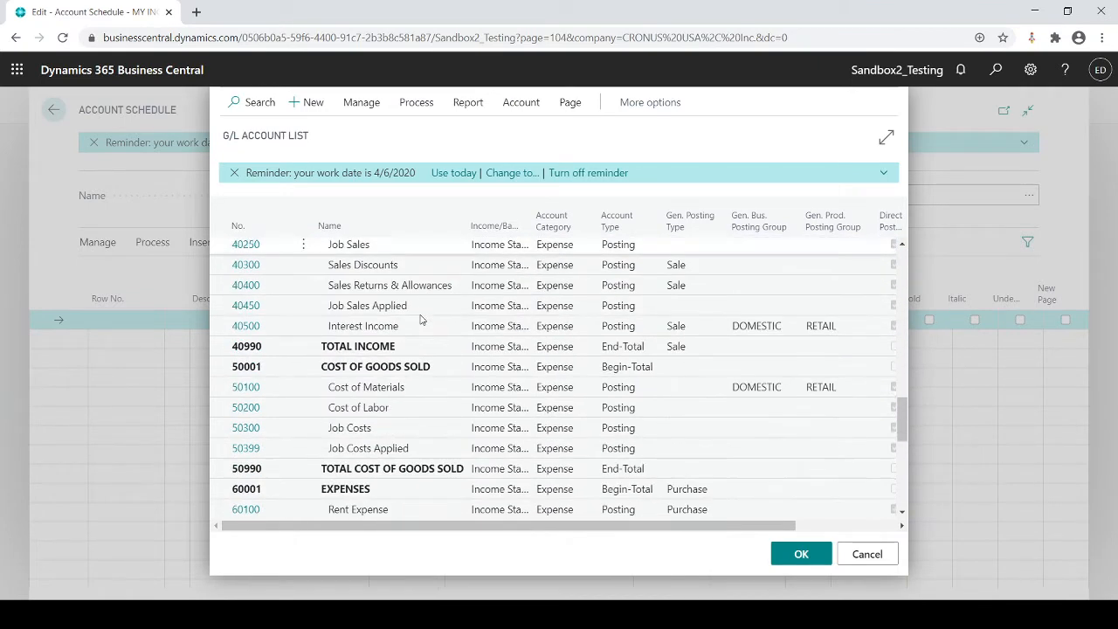
scroll(419, 317, up, 3)
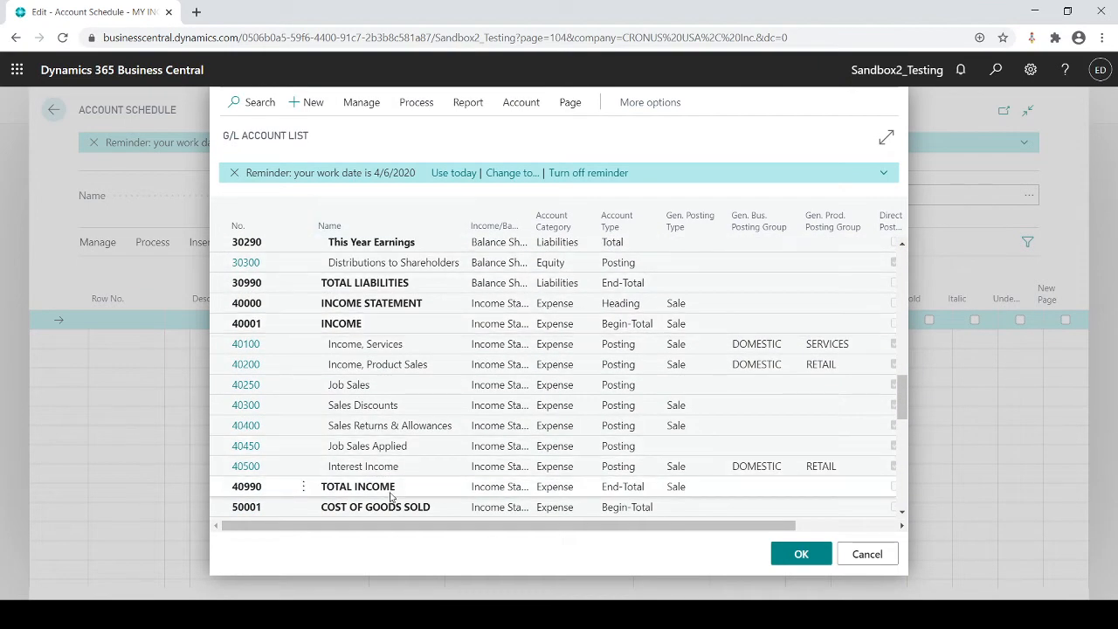
click(357, 349)
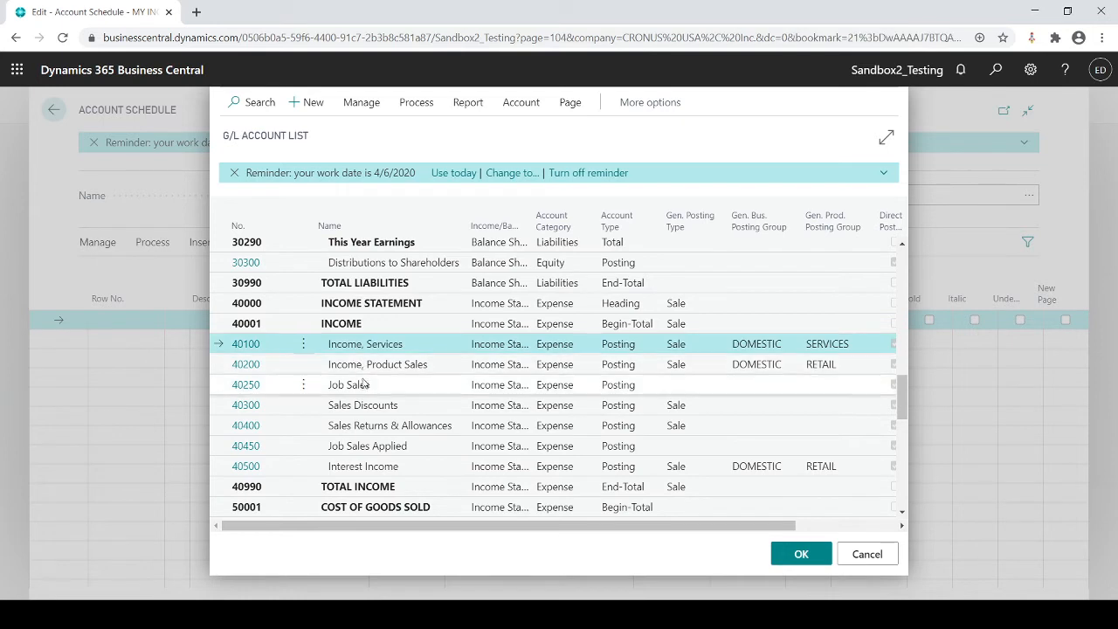
ctrl+click(366, 387)
ctrl+click(377, 432)
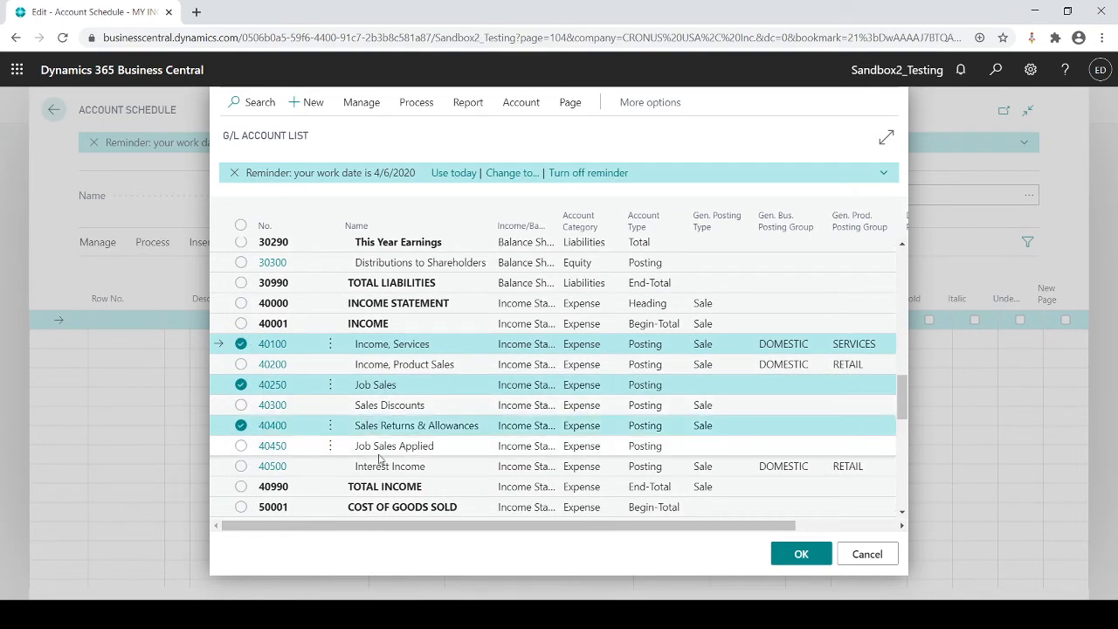
ctrl+click(379, 447)
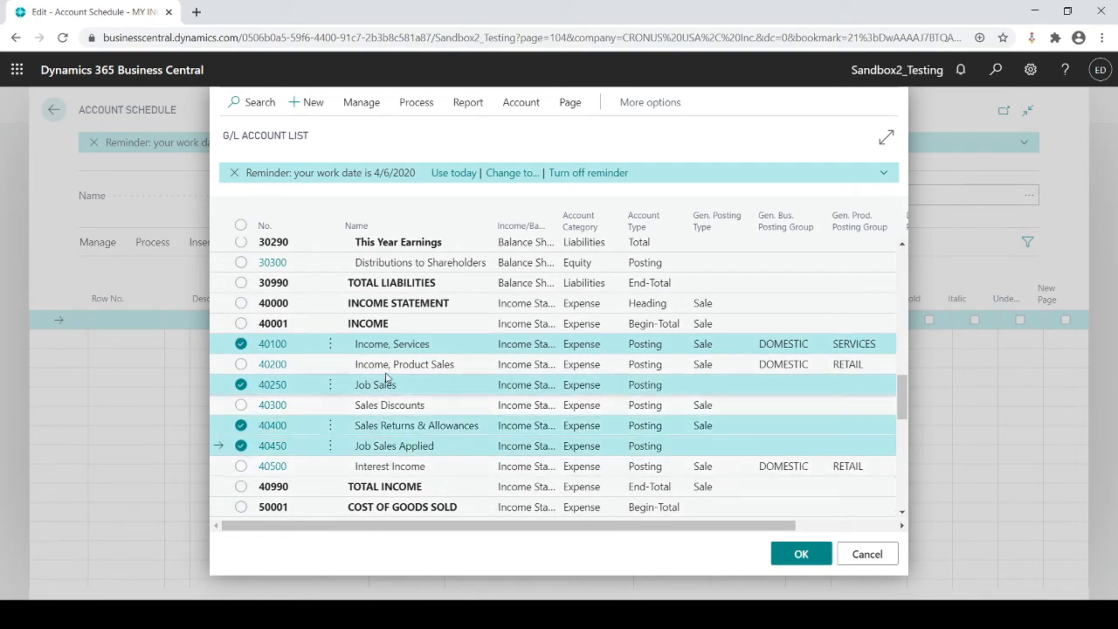
click(329, 343)
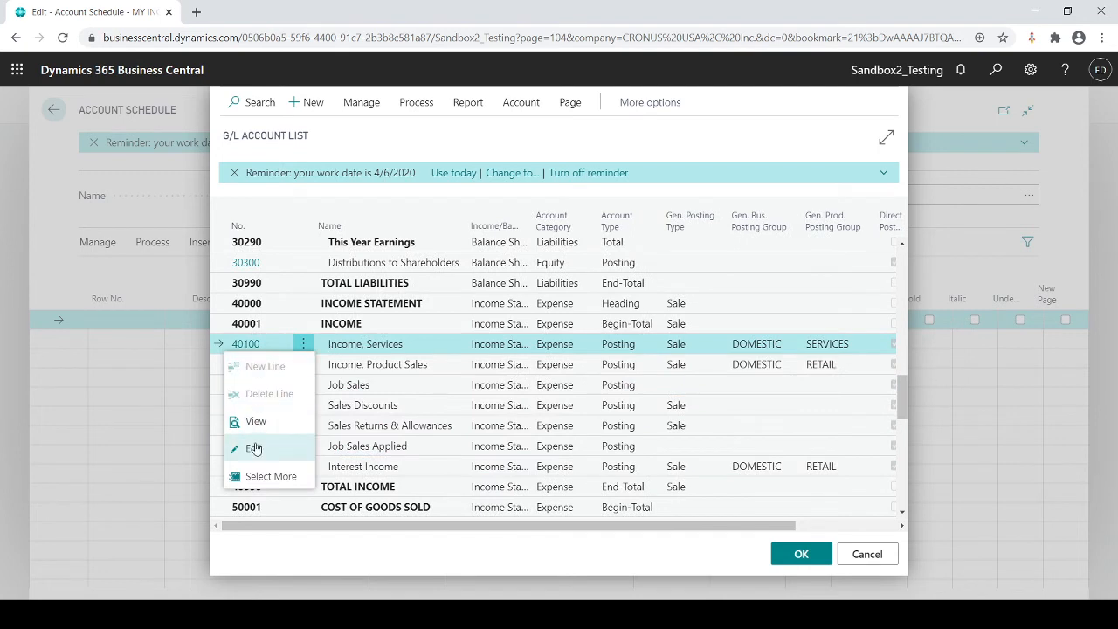
Step: Select the full range of accounts from 40000 INCOME STATEMENT through 61995 NET INCOME and check the selection
click(384, 307)
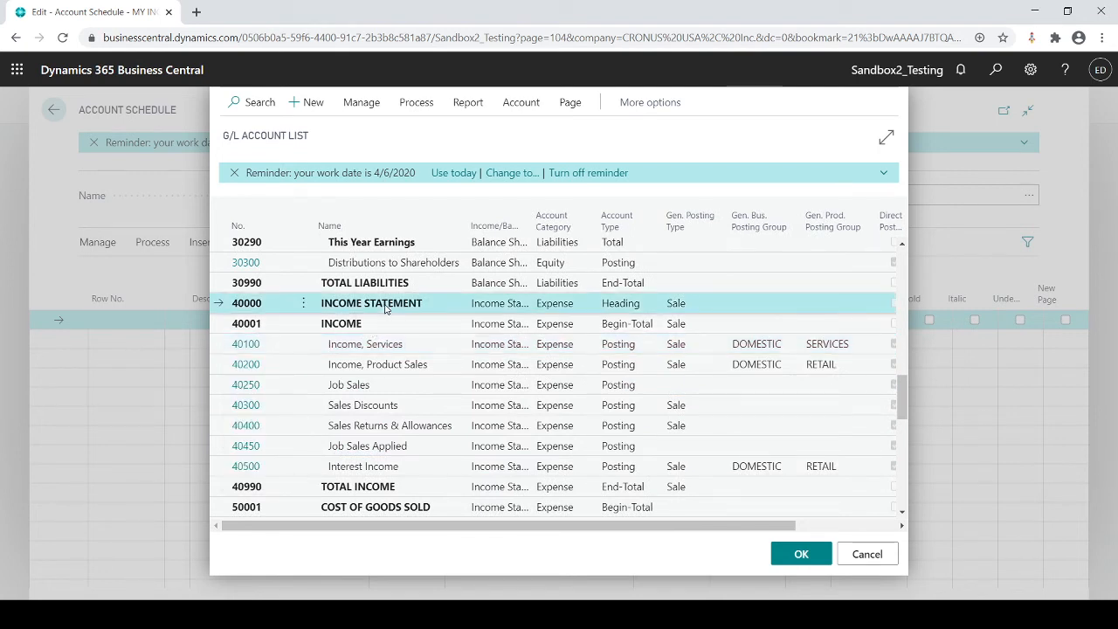
scroll(384, 314, down, 15)
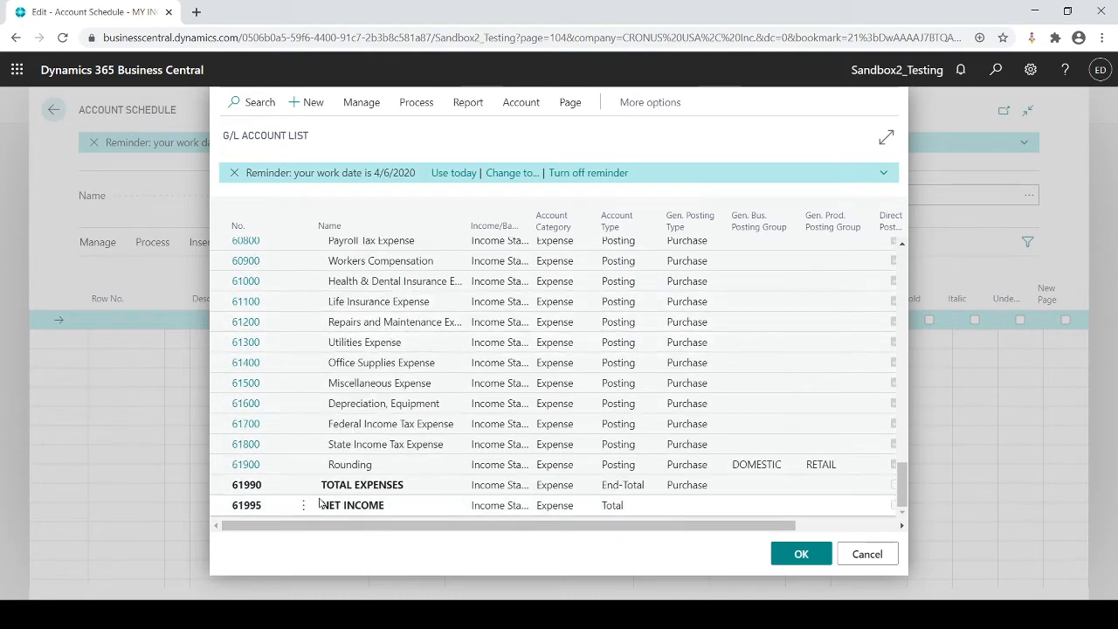
shift+click(367, 511)
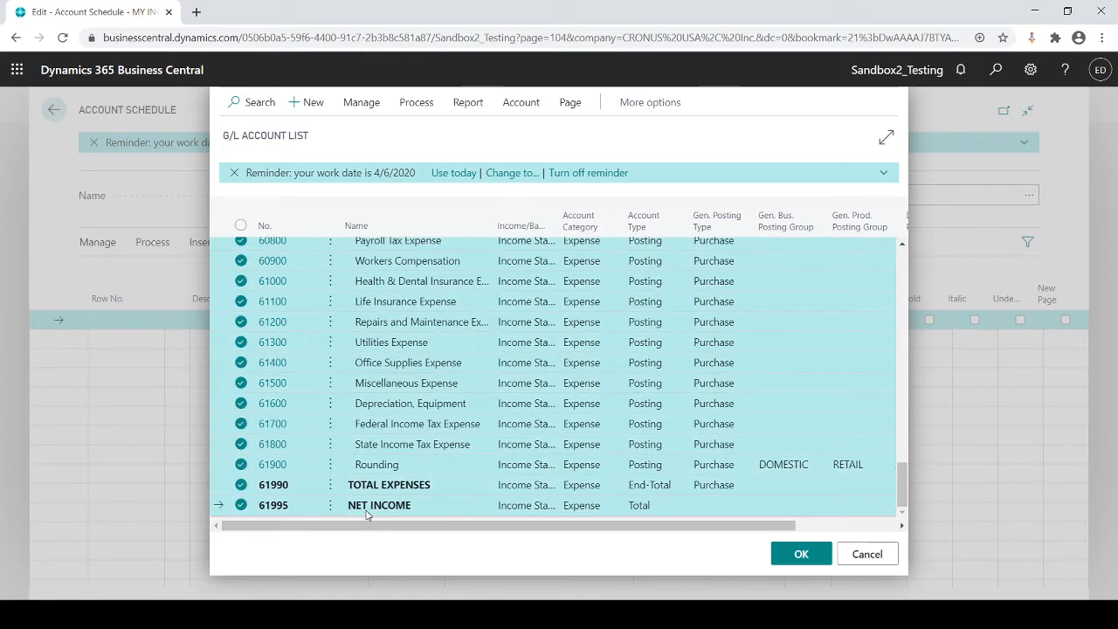
scroll(411, 393, up, 15)
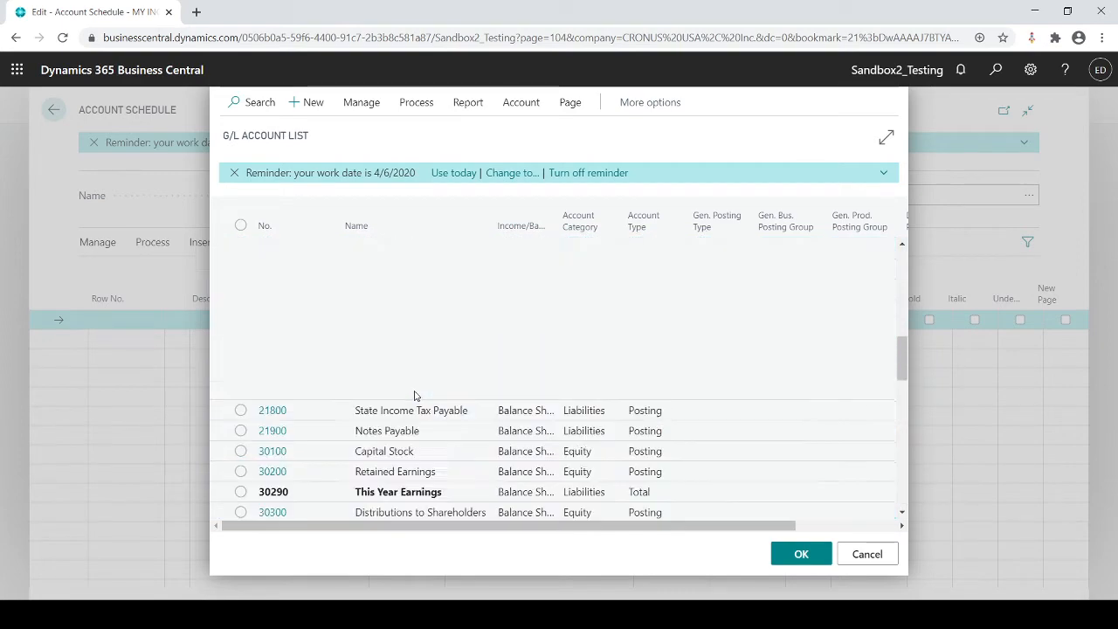
scroll(384, 392, down, 7)
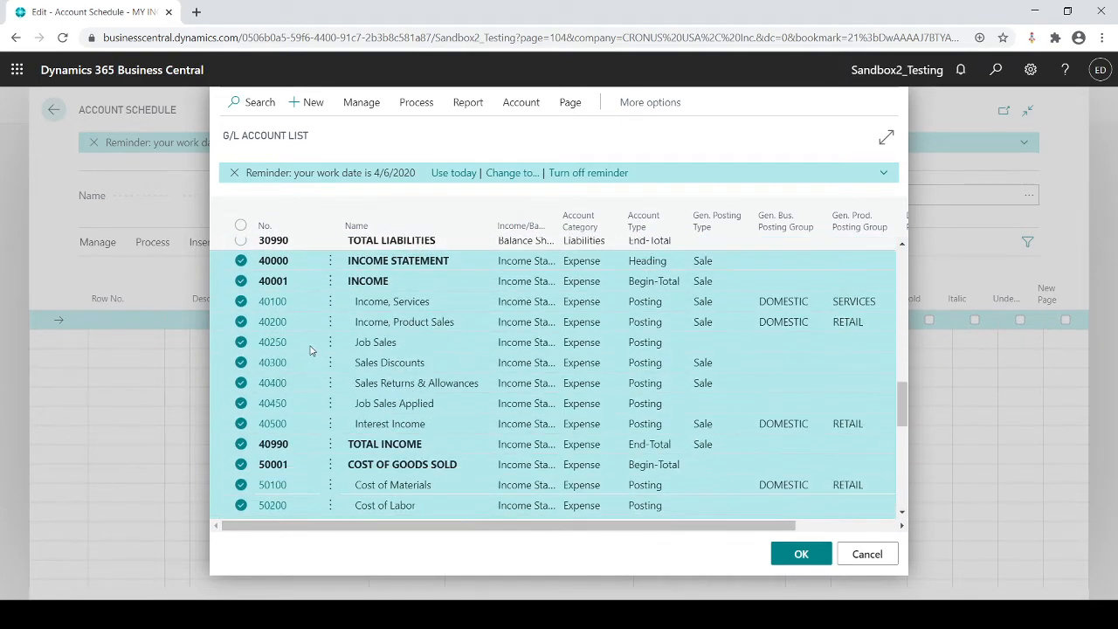
Step: Insert the selected G/L accounts as lines of the MY INC STA schedule and review the inserted rows
click(797, 556)
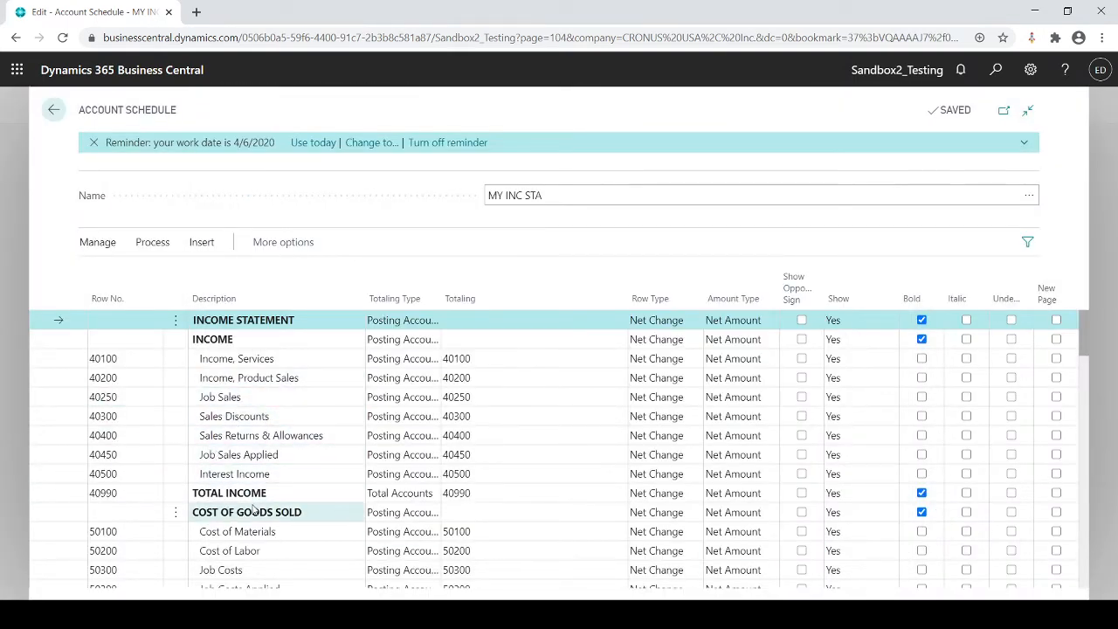
scroll(254, 509, down, 3)
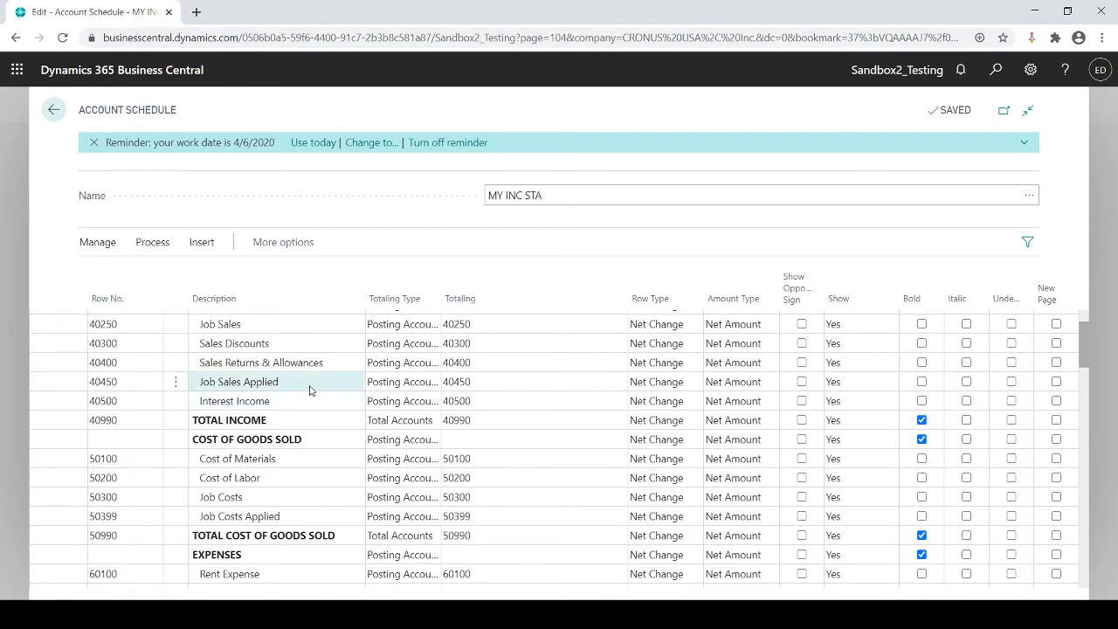
scroll(309, 390, down, 2)
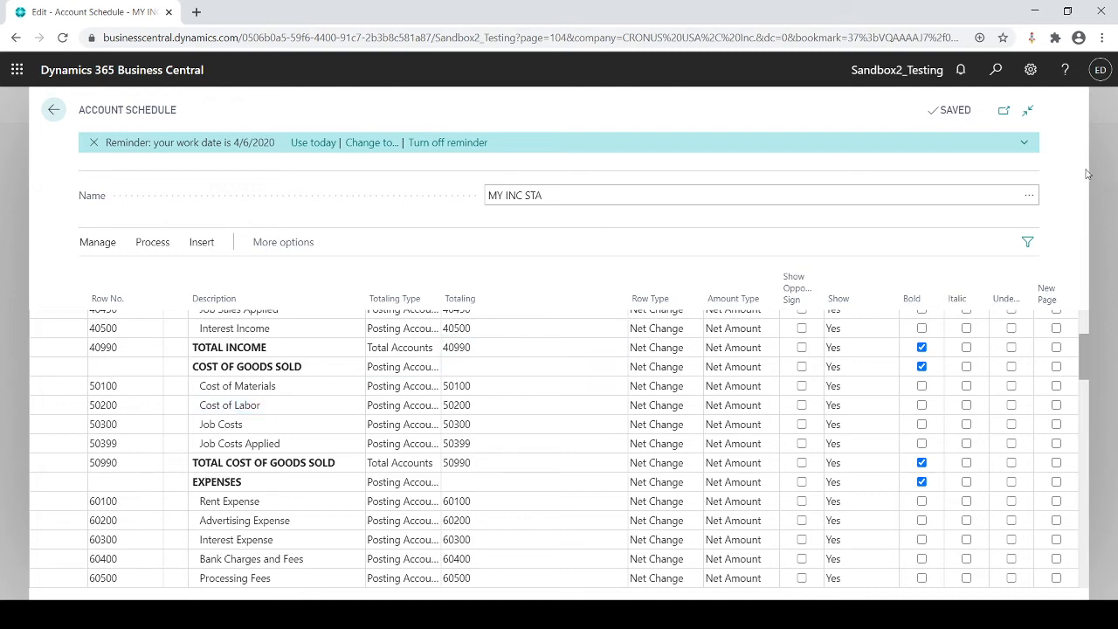
Step: From the account schedule lookup, open the column layout setup for the MY INC STA schedule
click(1029, 197)
click(1029, 197)
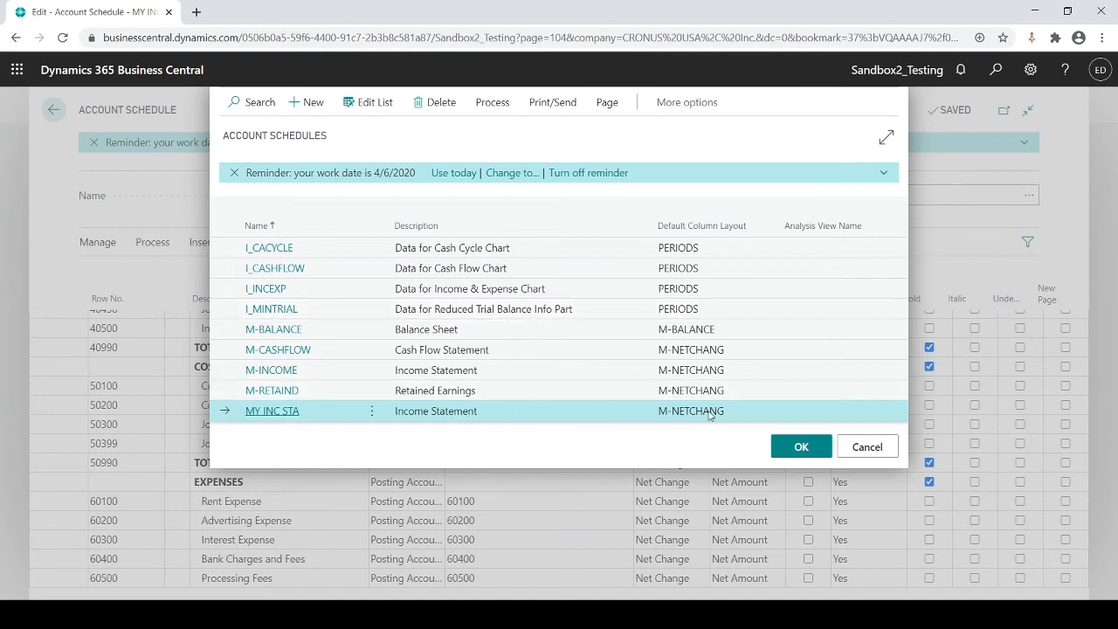
click(492, 103)
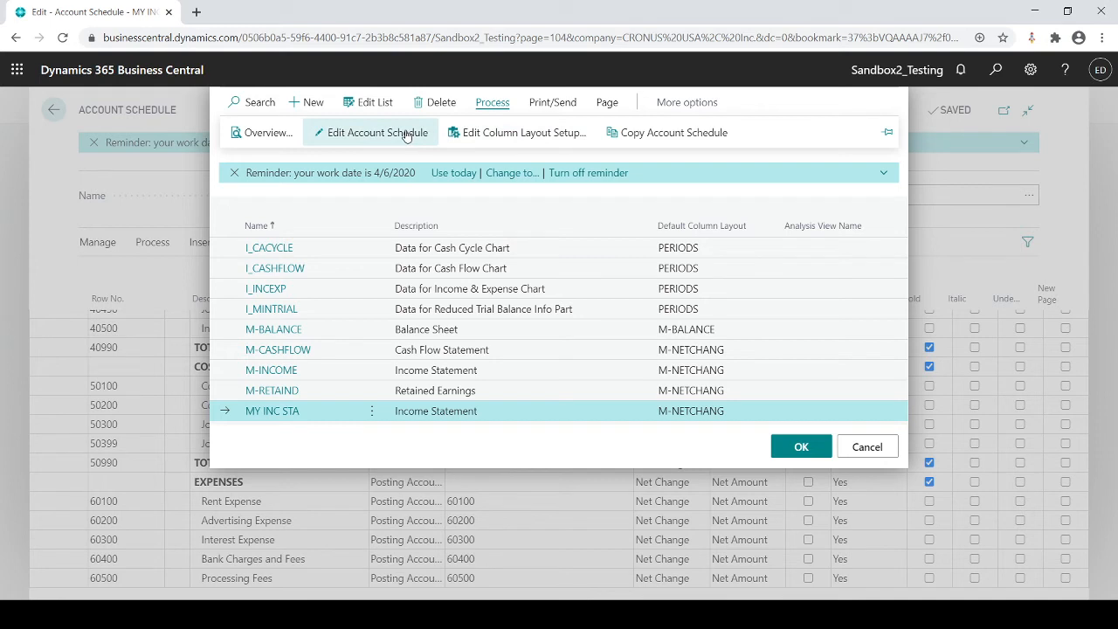
click(493, 135)
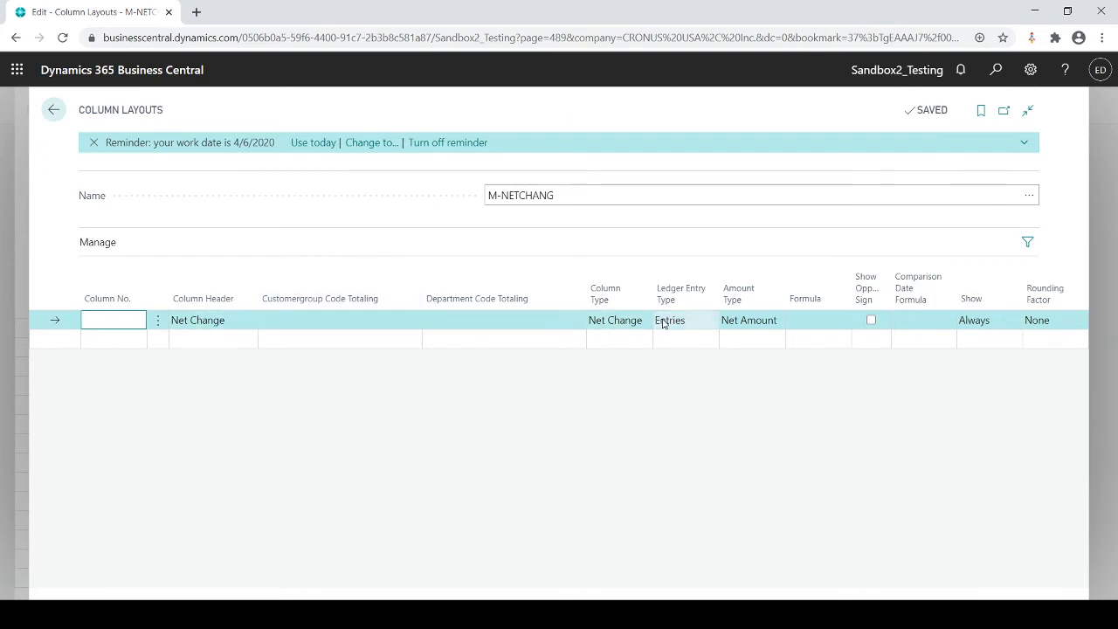
Step: Add a second column to the M-NETCHANG layout with the header Prior Period
click(224, 337)
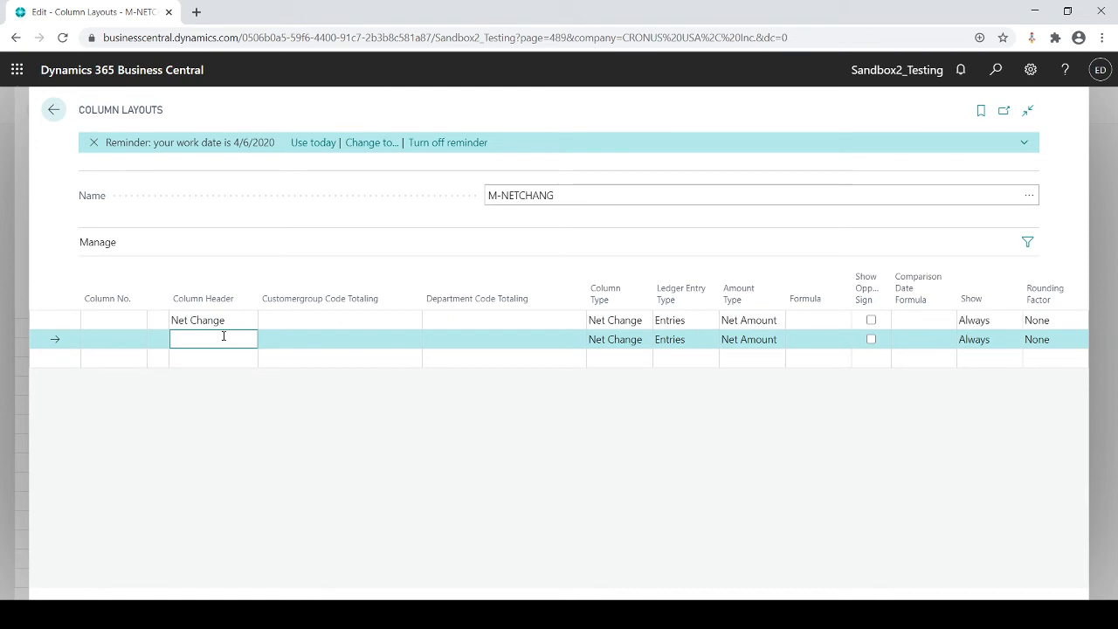
text(Prior)
text(Period)
key(Tab)
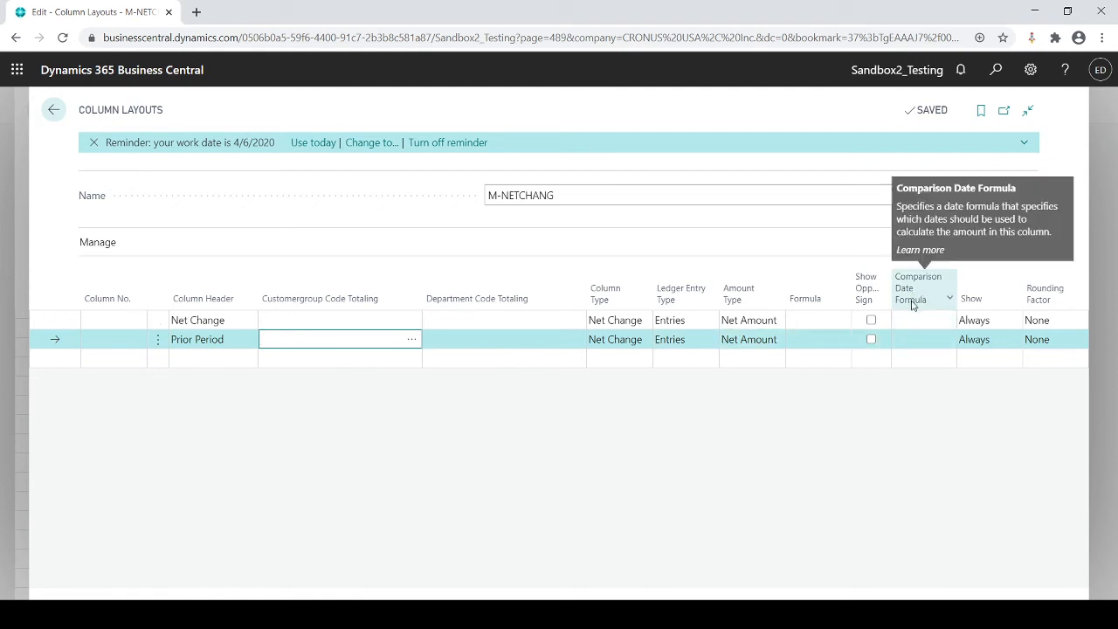
Step: Set the Prior Period column's comparison date formula to -1M and return to the account schedules list
click(916, 339)
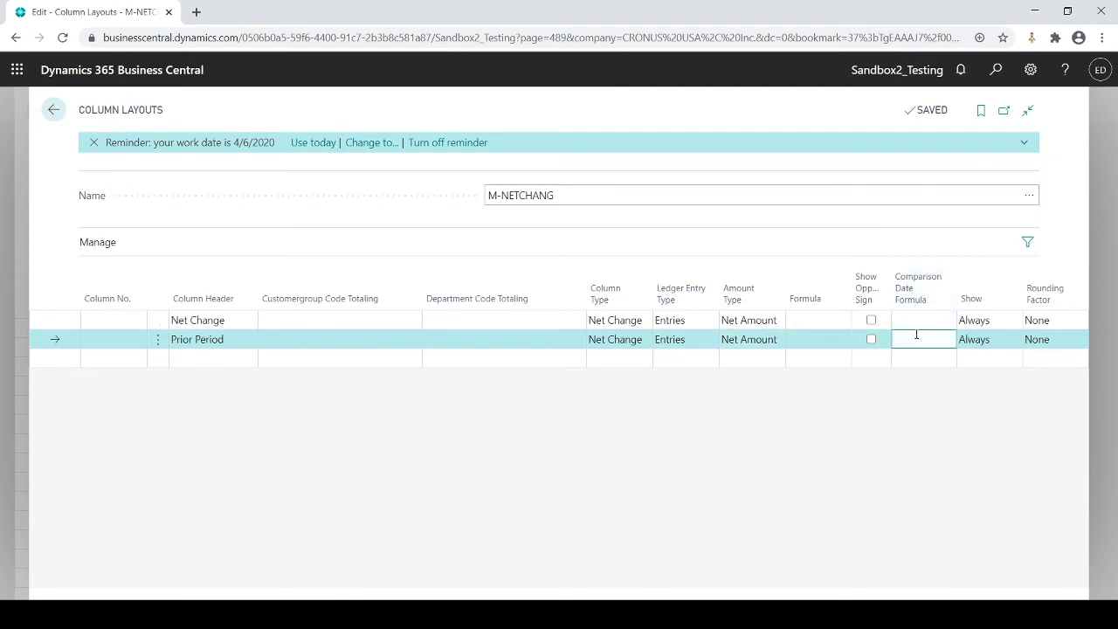
text(-1M)
key(Tab)
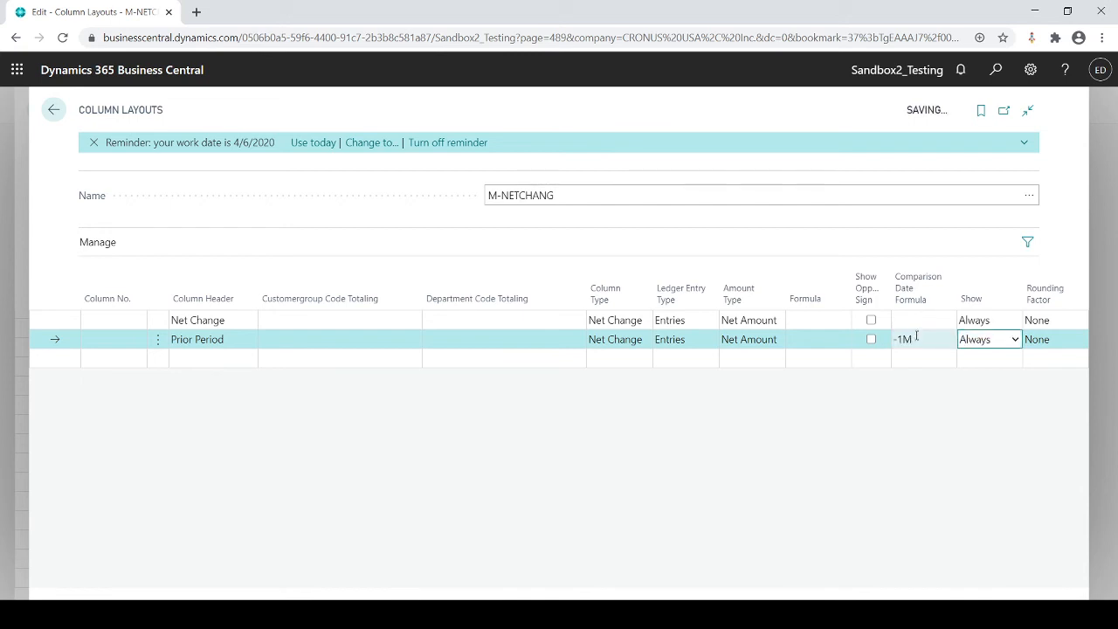
click(916, 338)
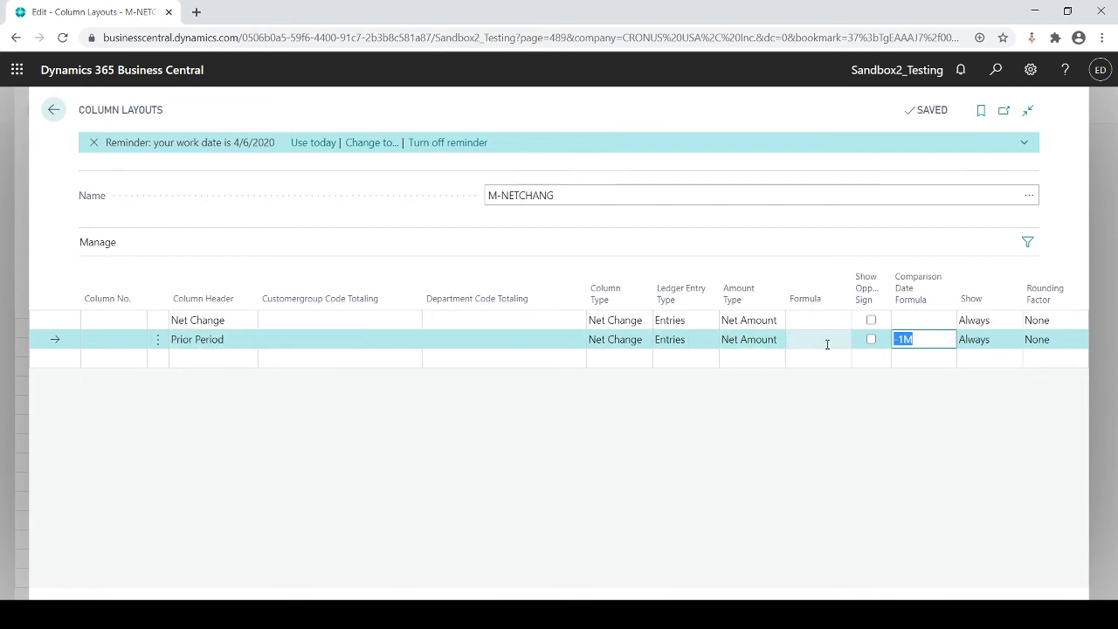
click(916, 339)
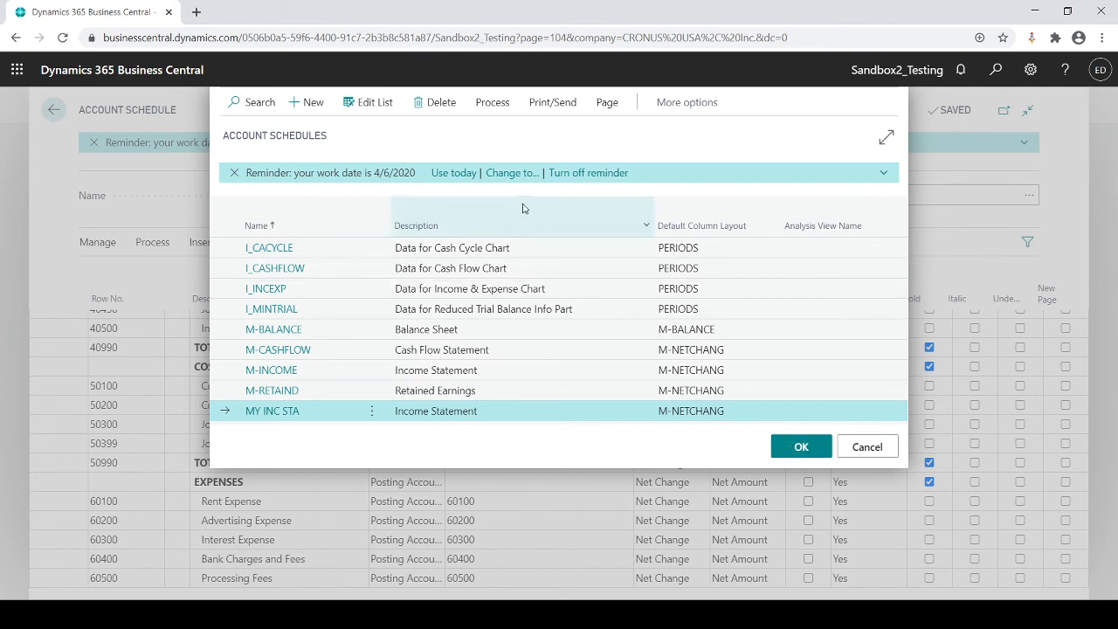
Step: Preview the MY INC STA report with starting date 3/1/2020 and ending date 3/30/2020, and close the preview after reviewing it
click(552, 103)
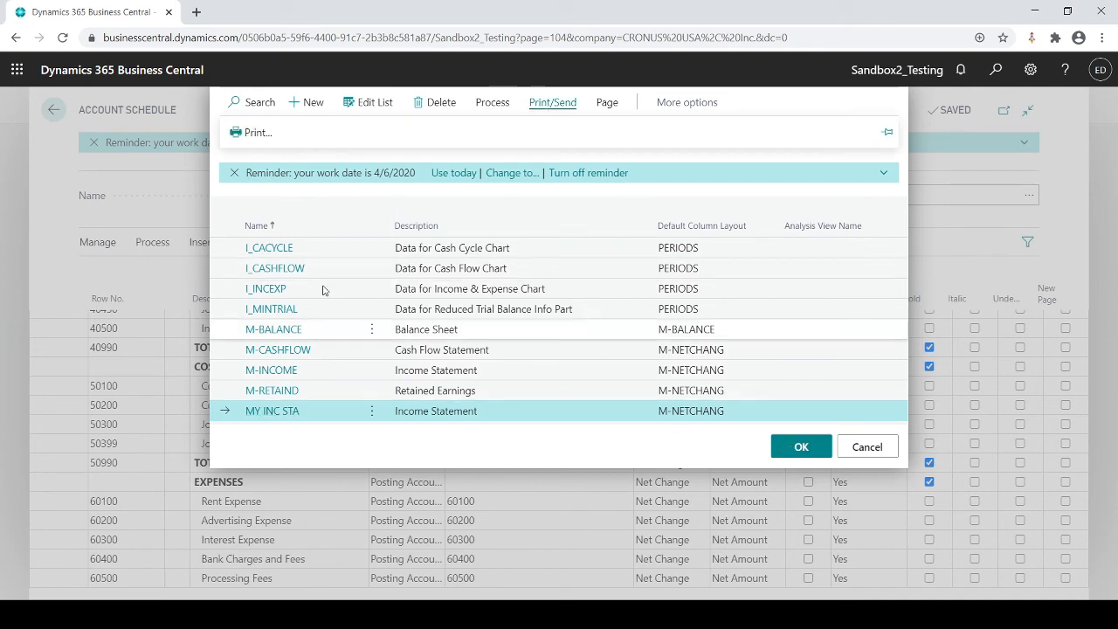
click(253, 132)
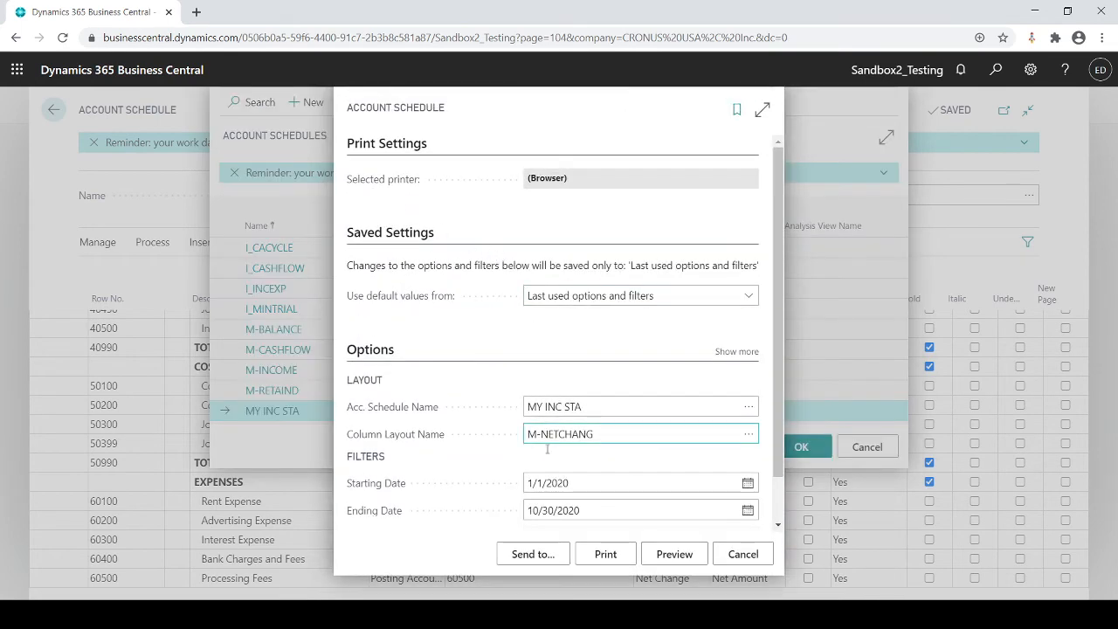
click(534, 483)
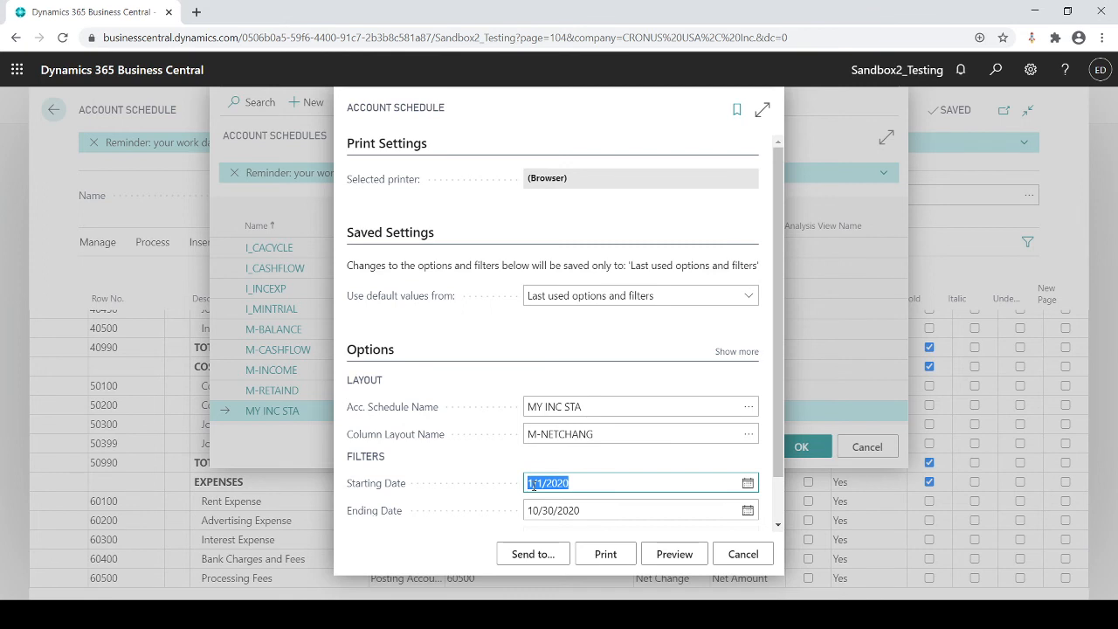
text(010)
key(Tab)
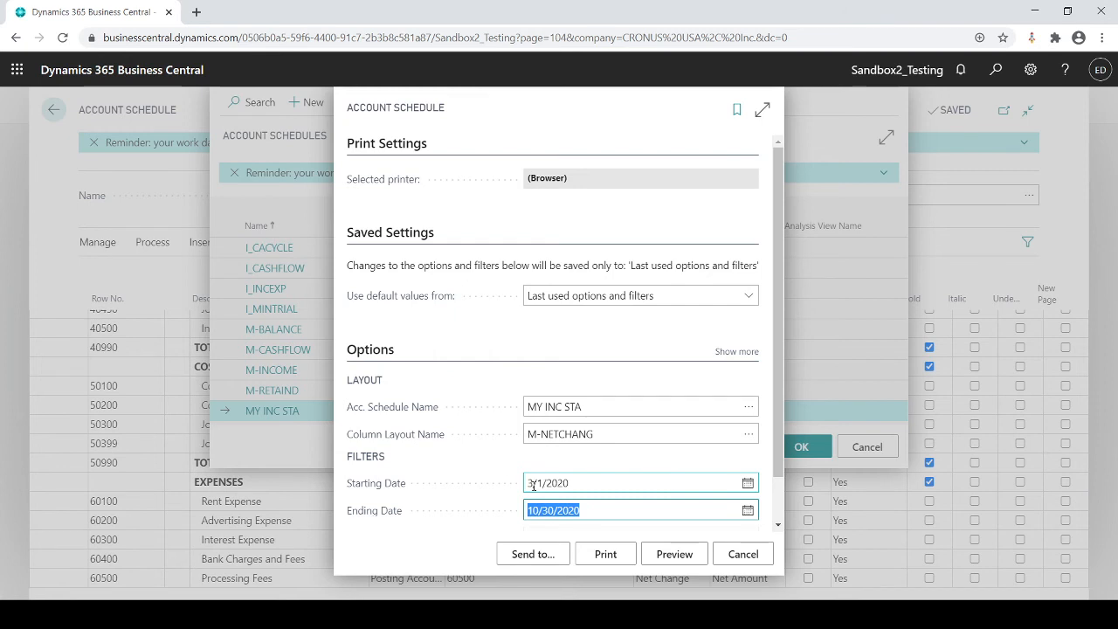
text(0330)
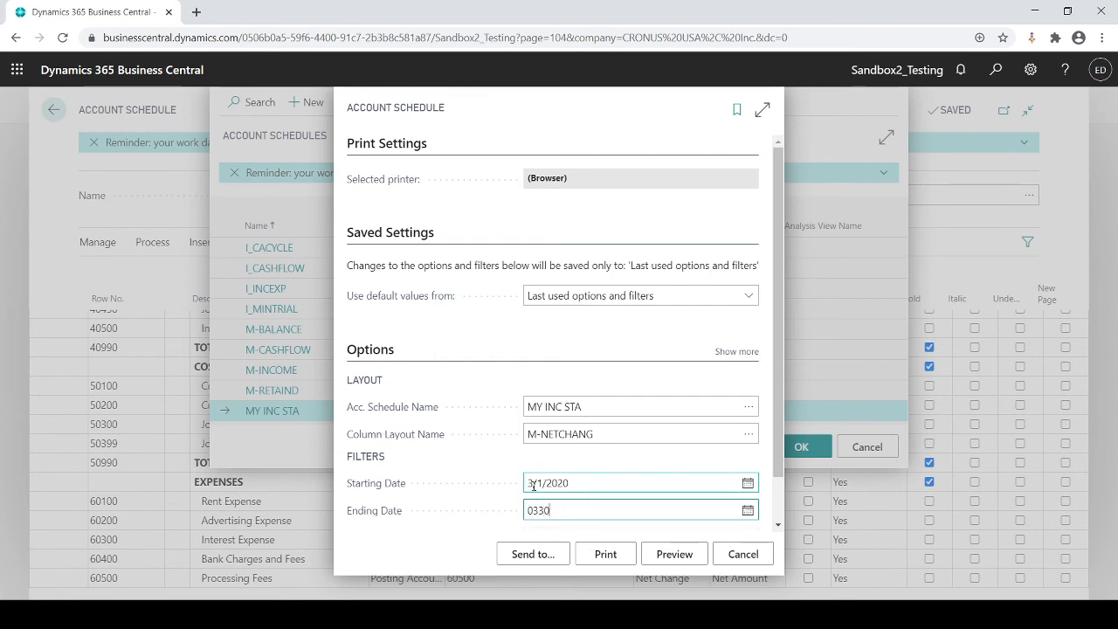
key(Tab)
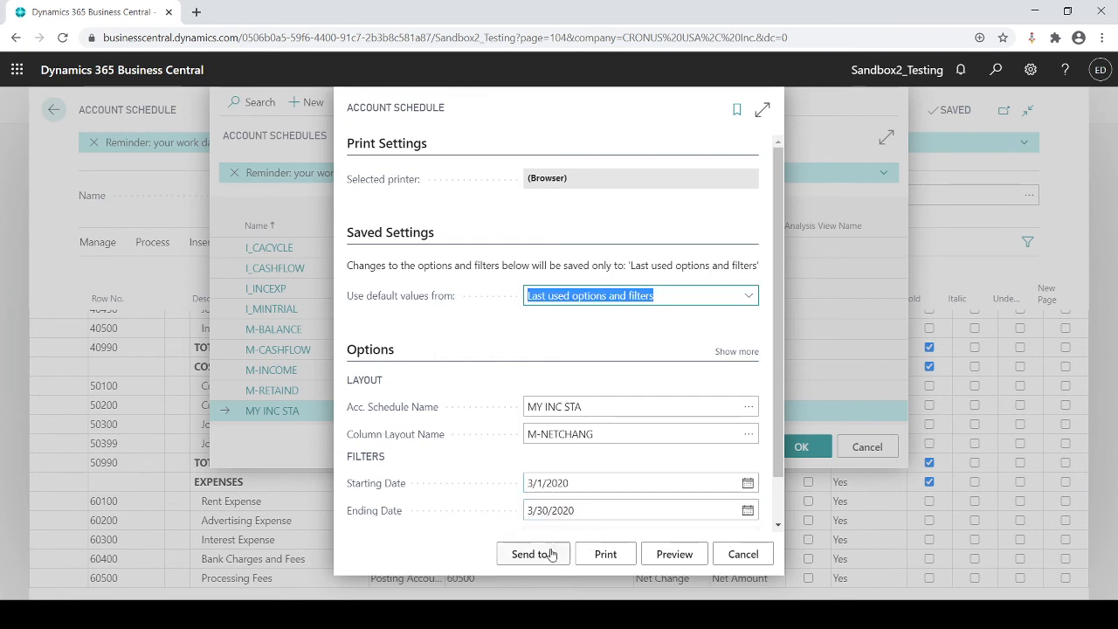
click(665, 556)
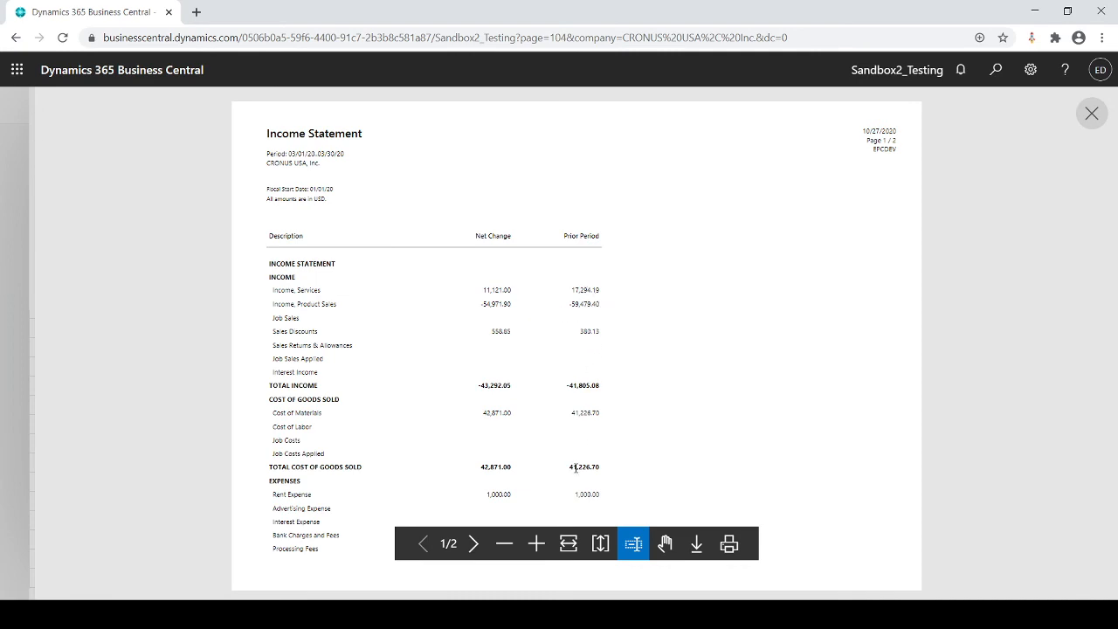
key(Escape)
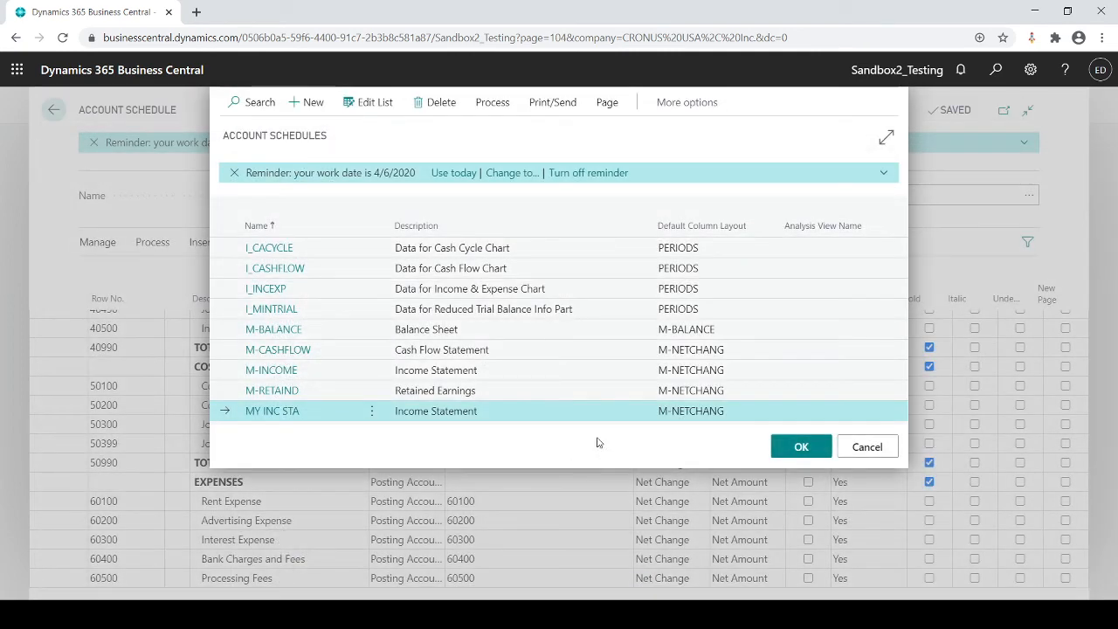
Step: Reopen the M-NETCHANG column layout setup and number the Net Change column 1 and the Prior Period column 2
click(492, 103)
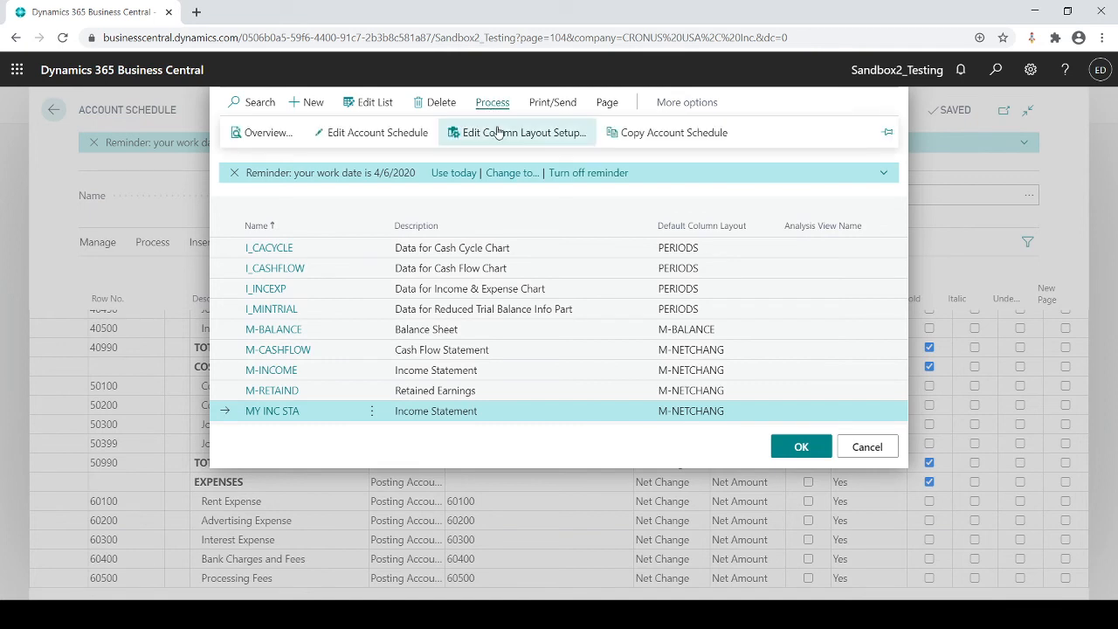
click(502, 140)
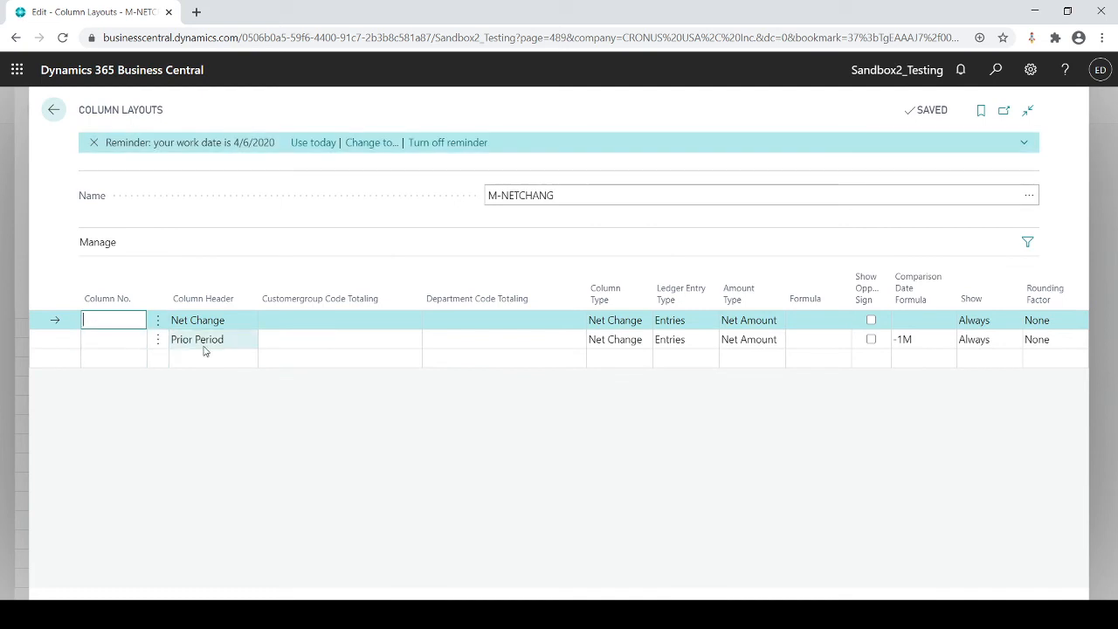
click(133, 337)
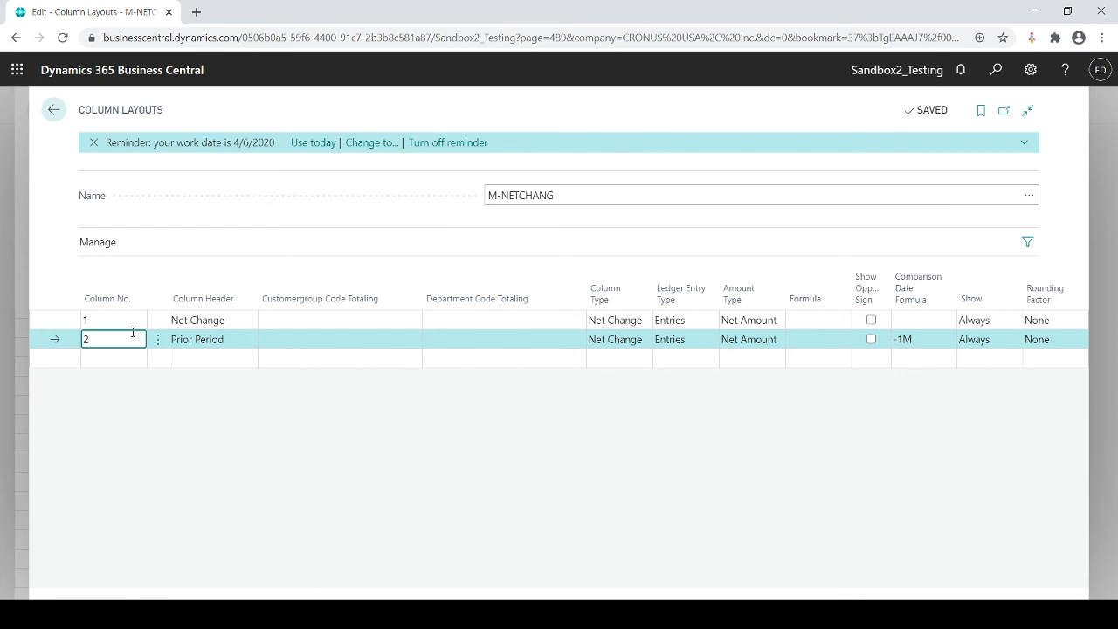
Step: Add a third column to the layout with column number 3 and the header Difference
key(Down)
text(3)
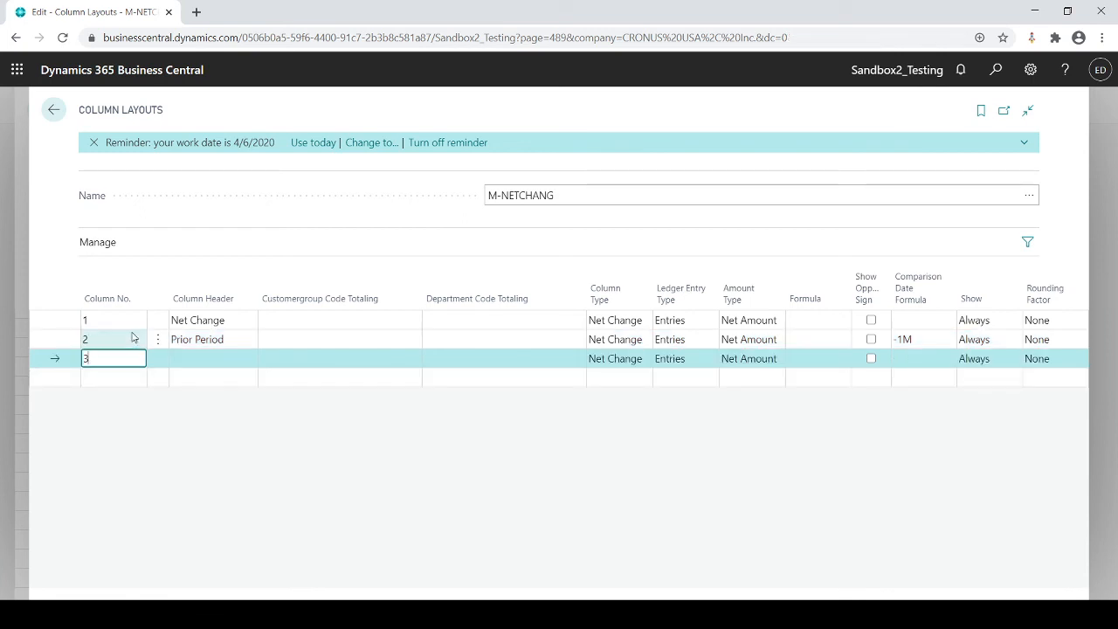
key(Tab)
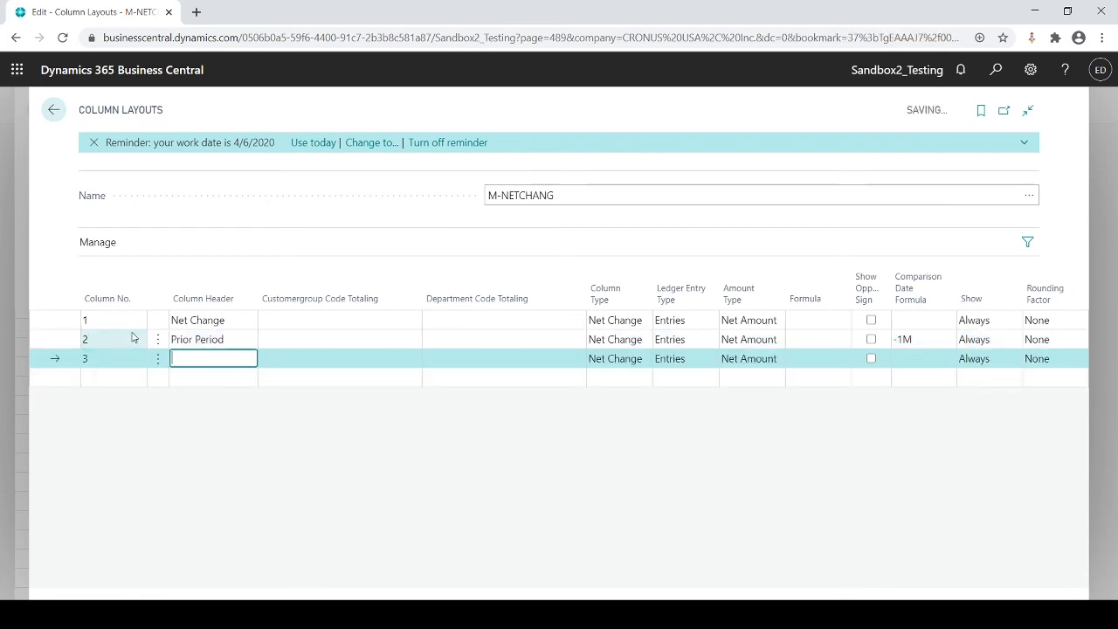
text(Difference)
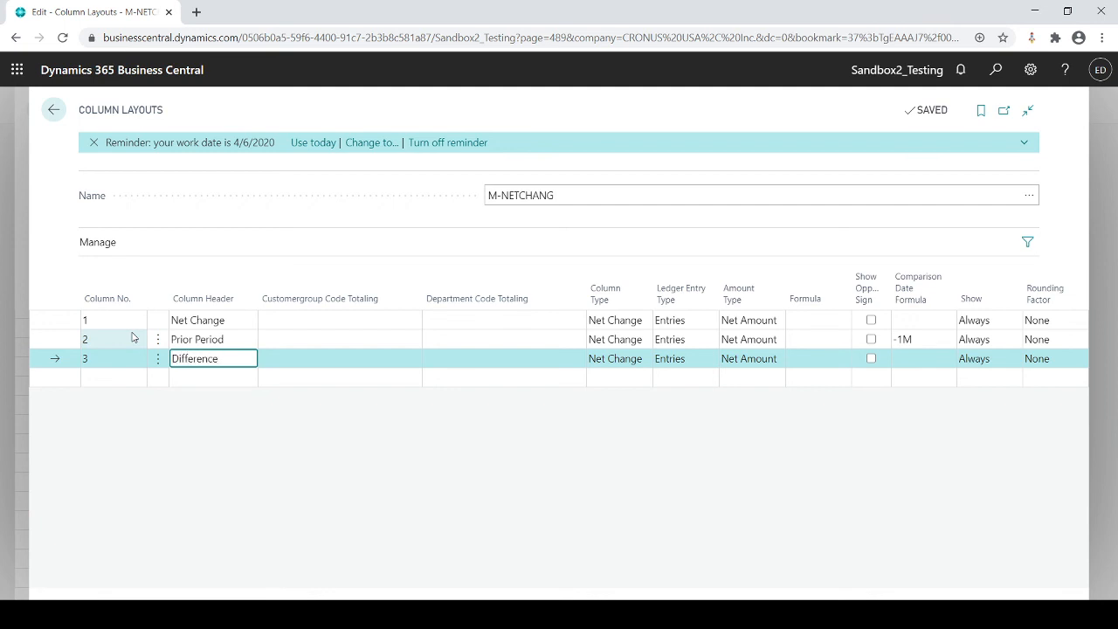
key(Tab)
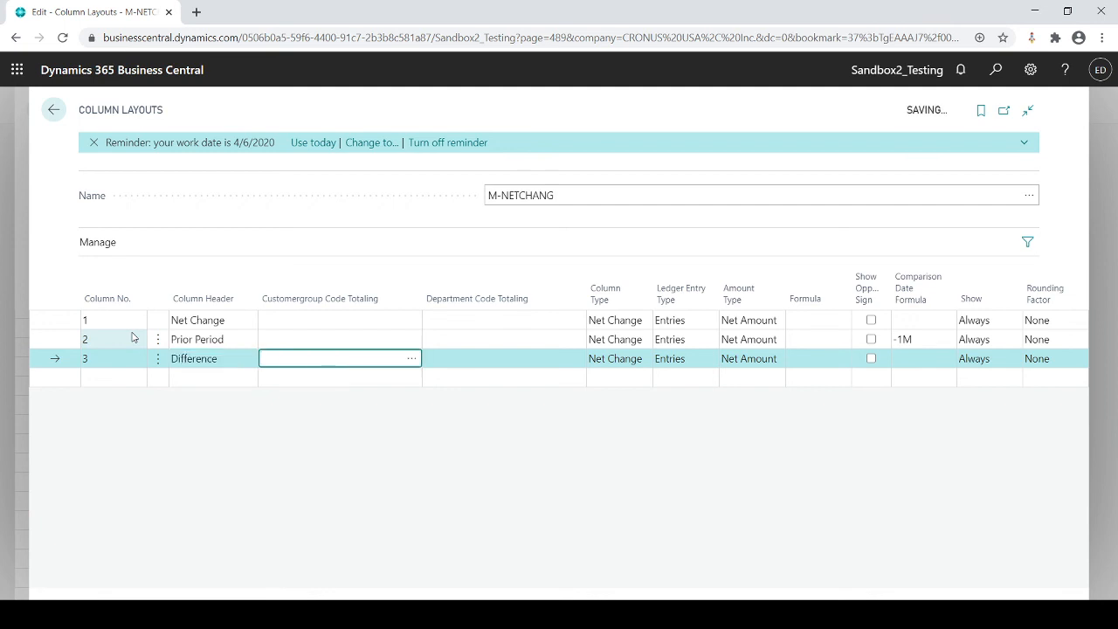
Step: Set the Difference column's type to Formula and enter the formula 2-1
key(Tab)
key(Tab)
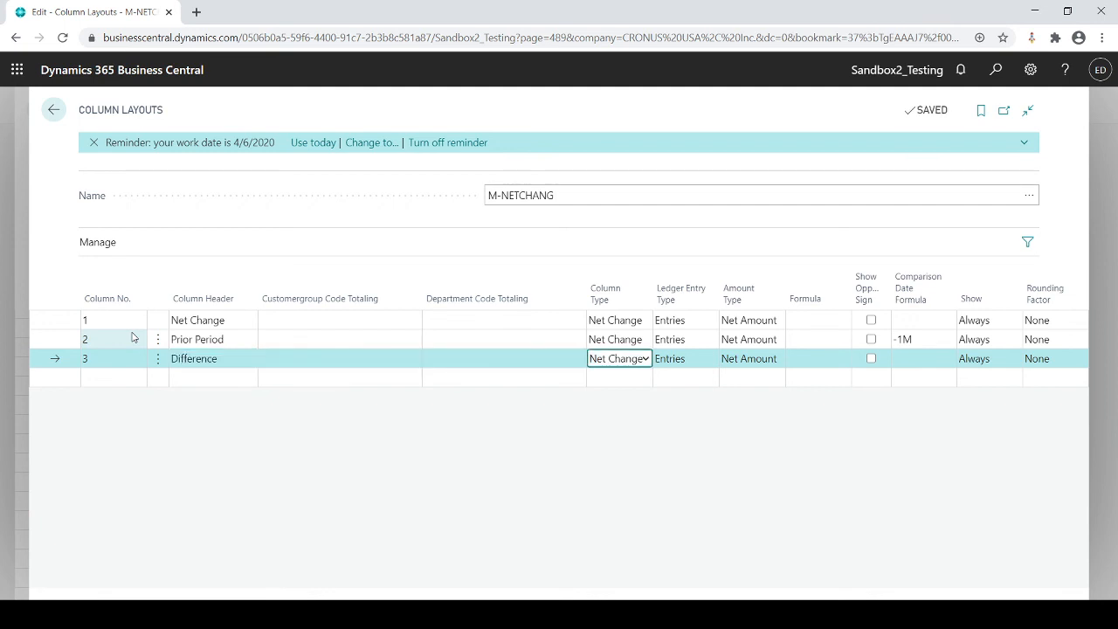
click(644, 365)
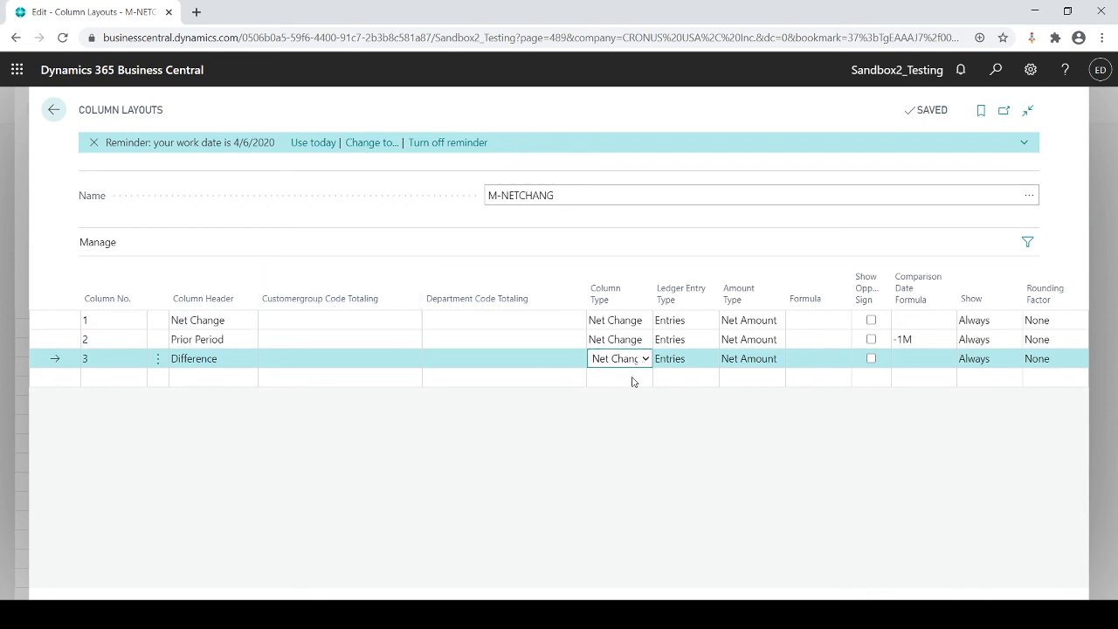
click(633, 381)
click(803, 362)
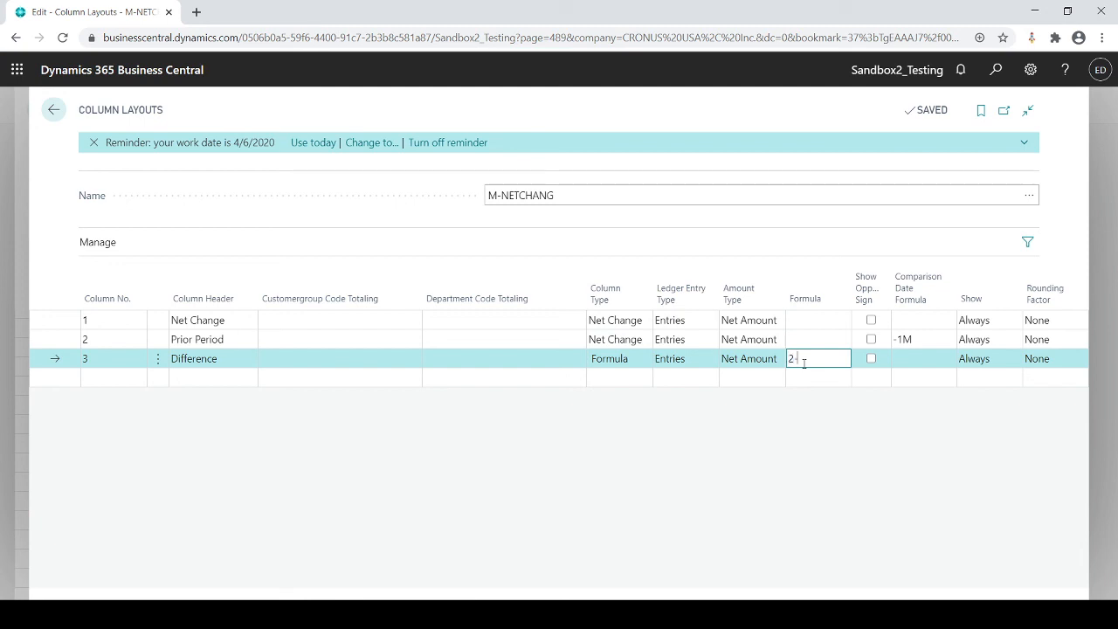
key(Tab)
Step: Check the Difference column's type and formula against the column numbers that the formula refers to
click(621, 367)
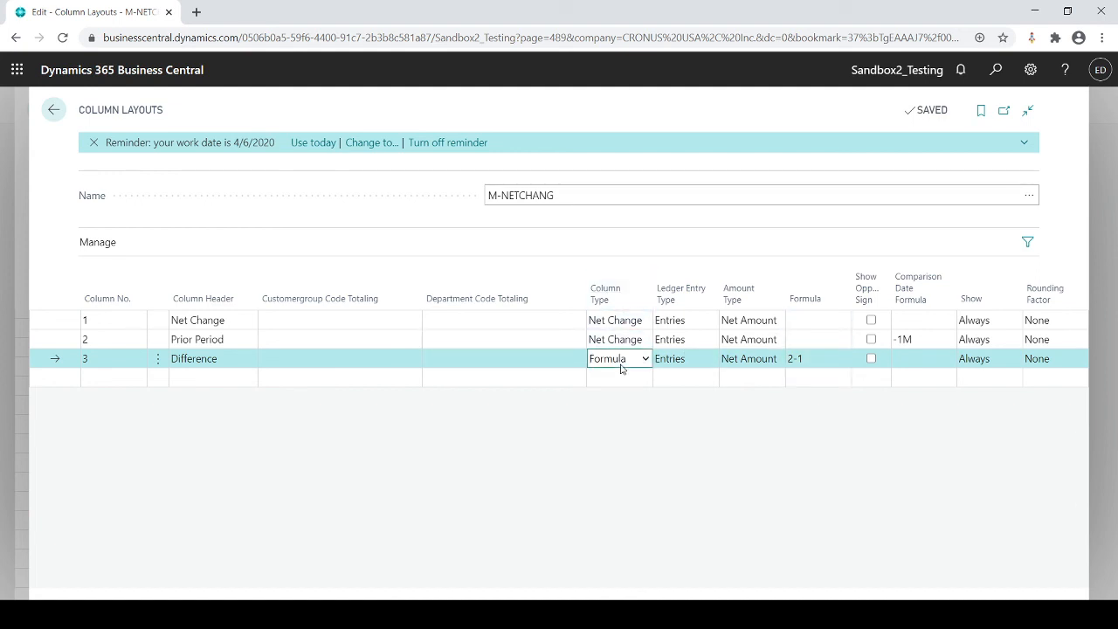
click(807, 359)
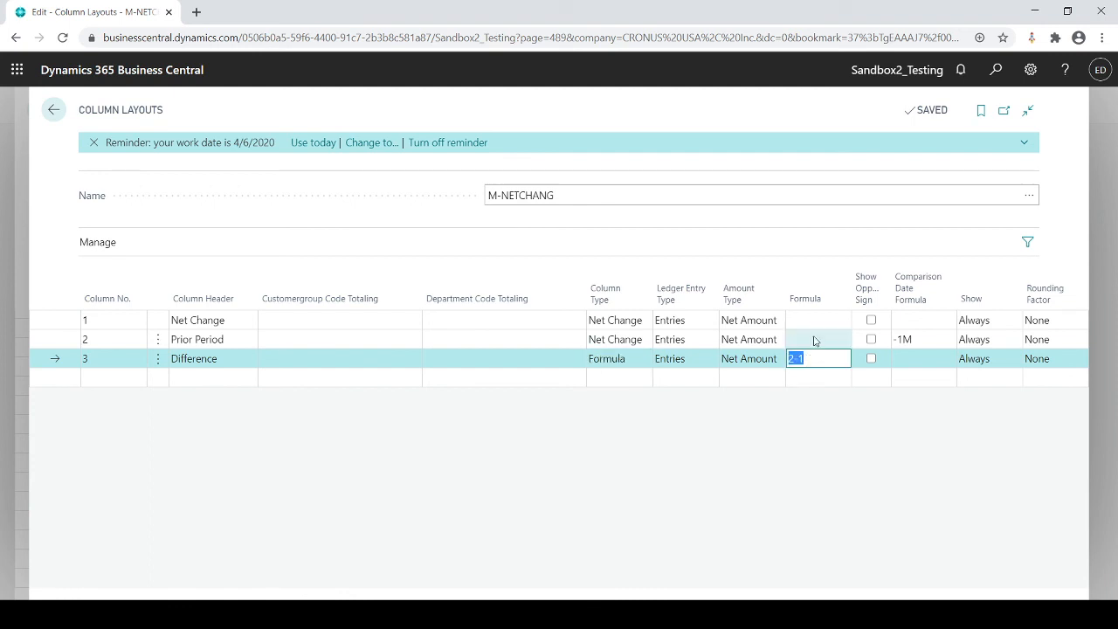
click(106, 338)
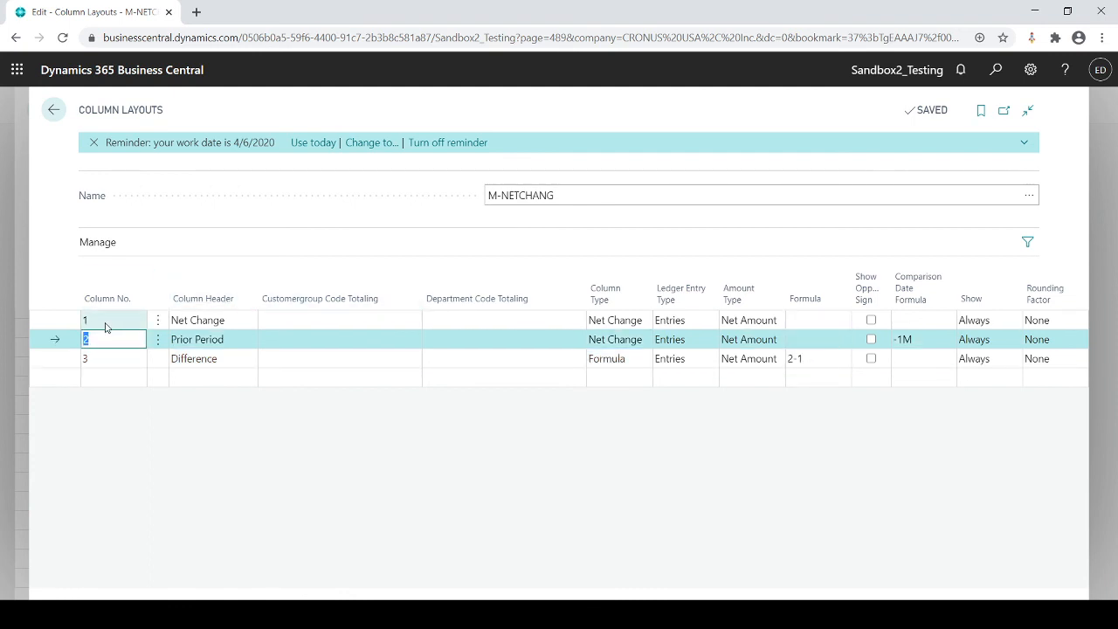
click(106, 320)
click(106, 359)
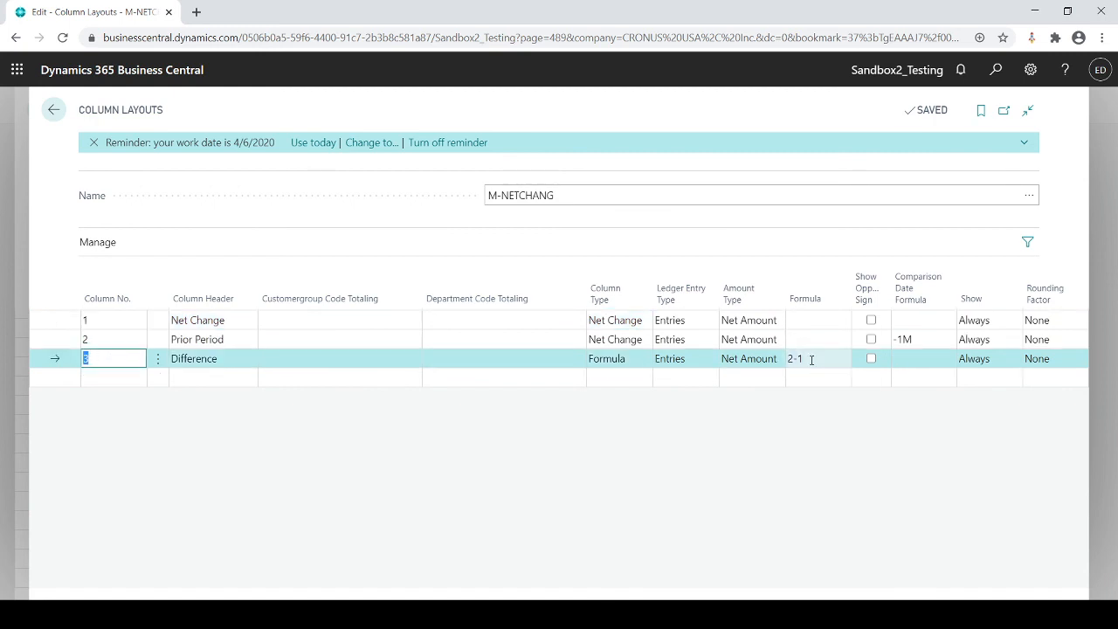
Step: Close the column layout and preview the MY INC STA report with the M-NETCHANG columns, checking its period and column headings
key(Escape)
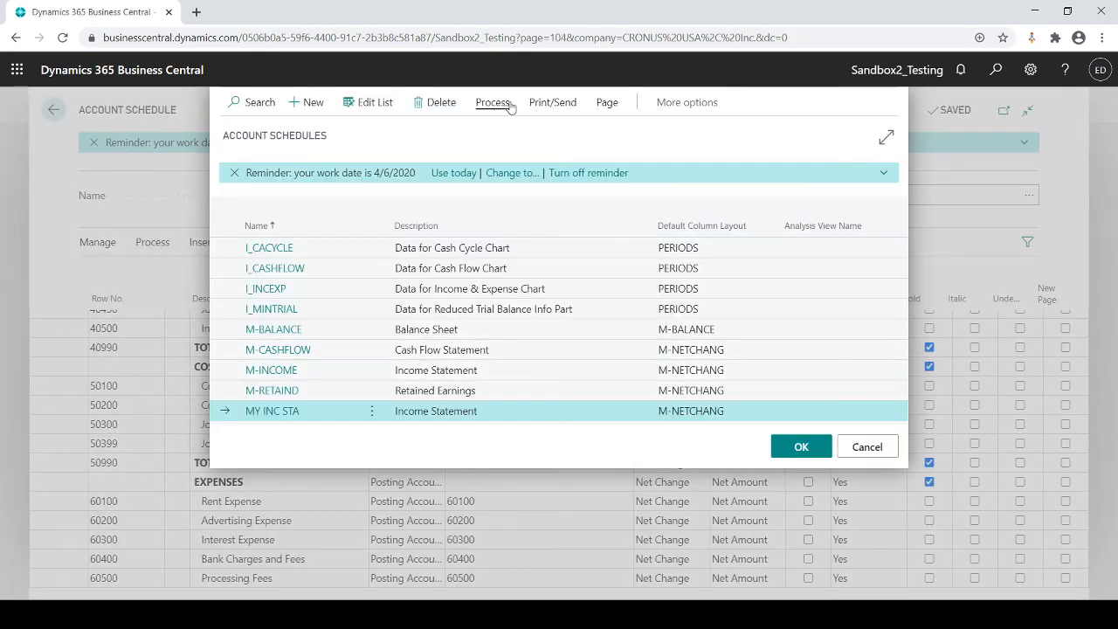
click(537, 104)
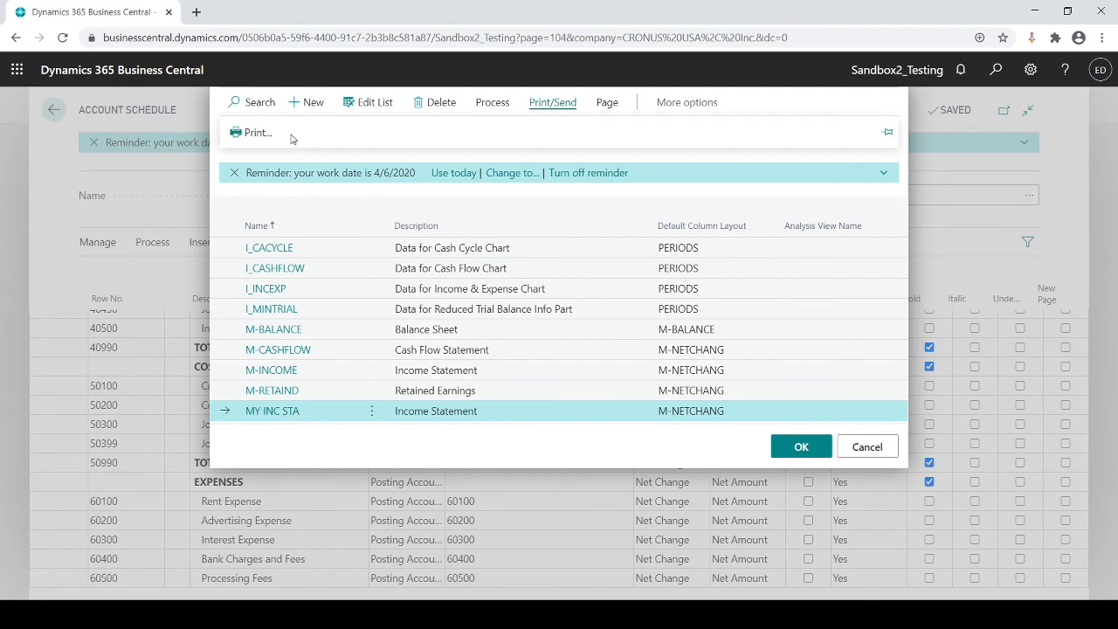
click(262, 133)
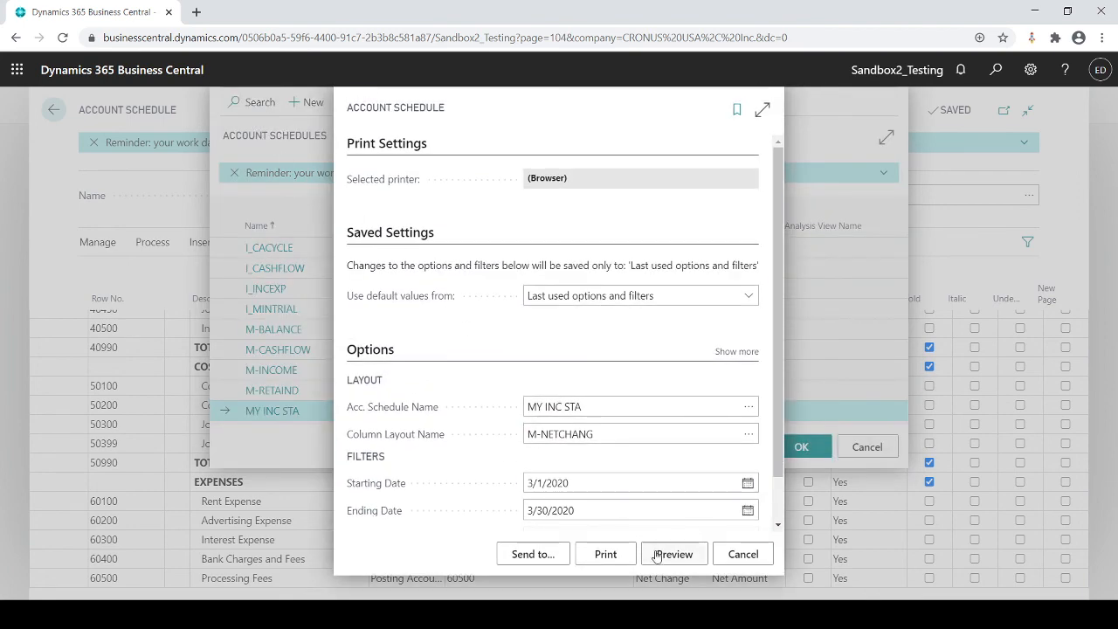
click(660, 555)
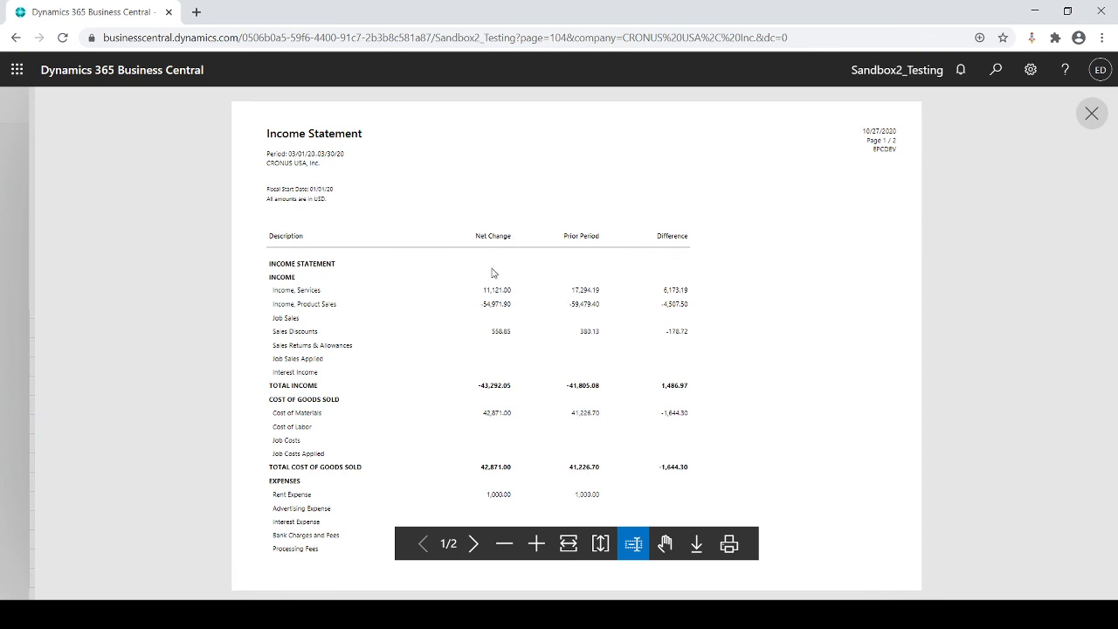
drag(282, 158, 324, 162)
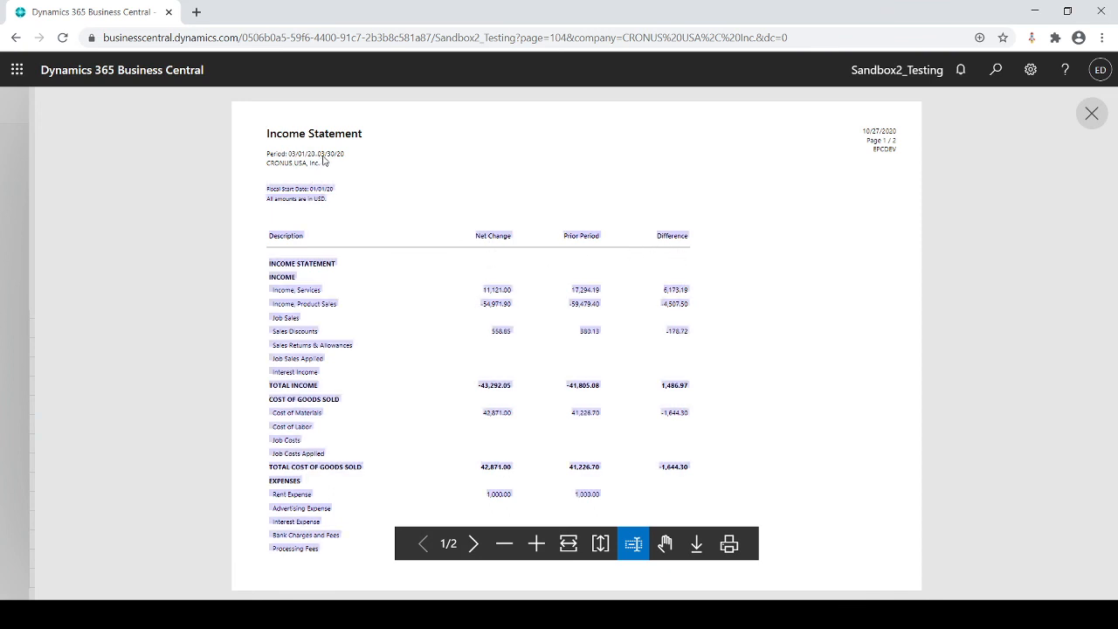
click(324, 162)
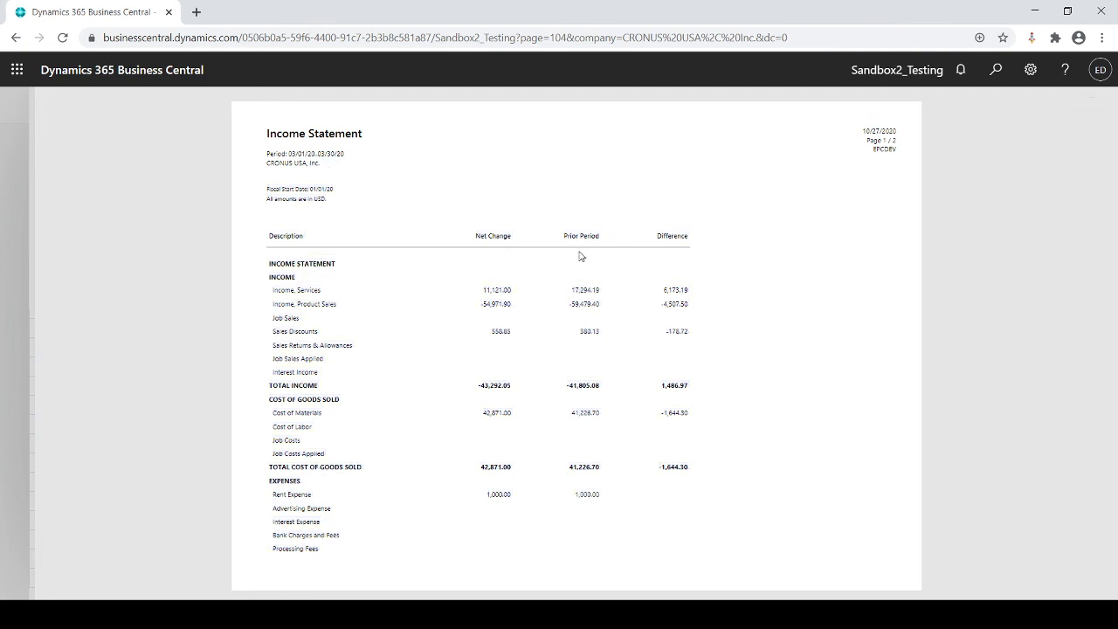